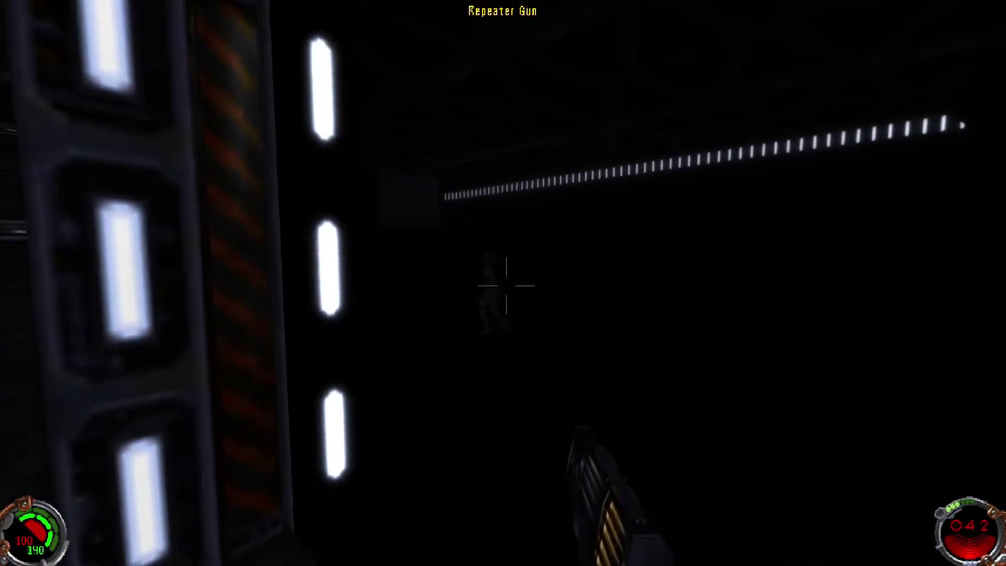
click(506, 286)
key(a)
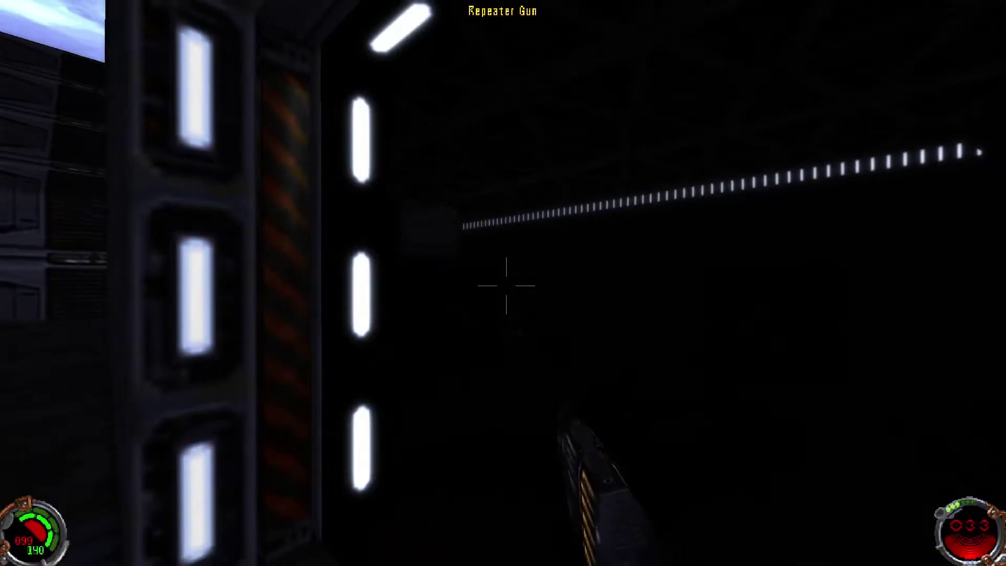
key(1)
key(w)
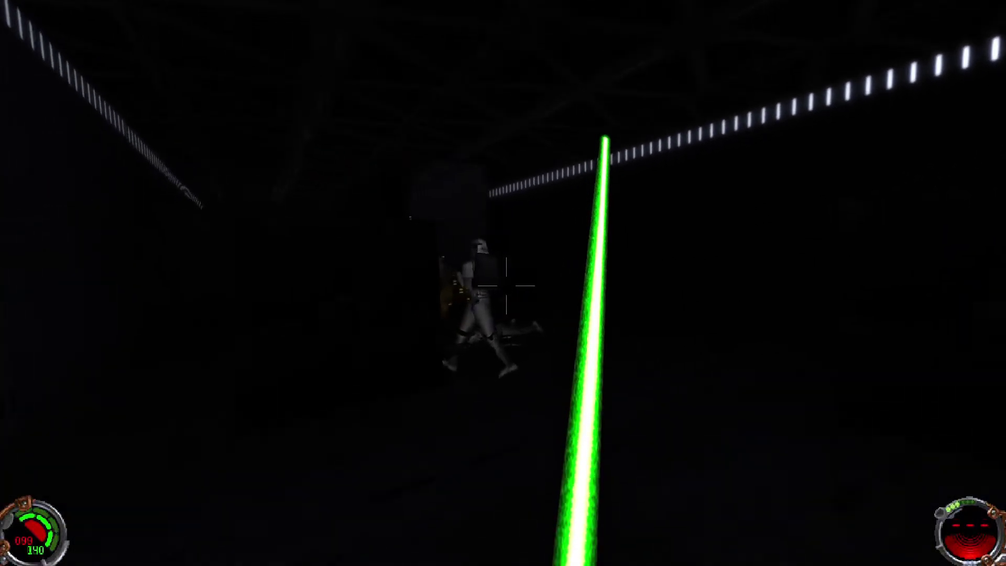
click(506, 286)
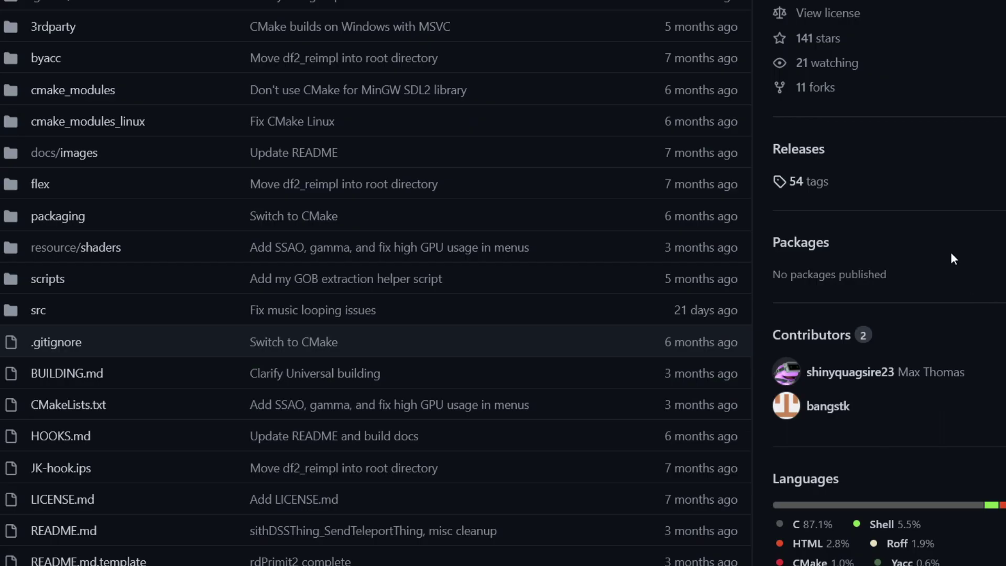
- Open the v0.3.12 release page from the OpenJKDF2 repository's tags and go through its release notes
scroll(920, 209, up, 5)
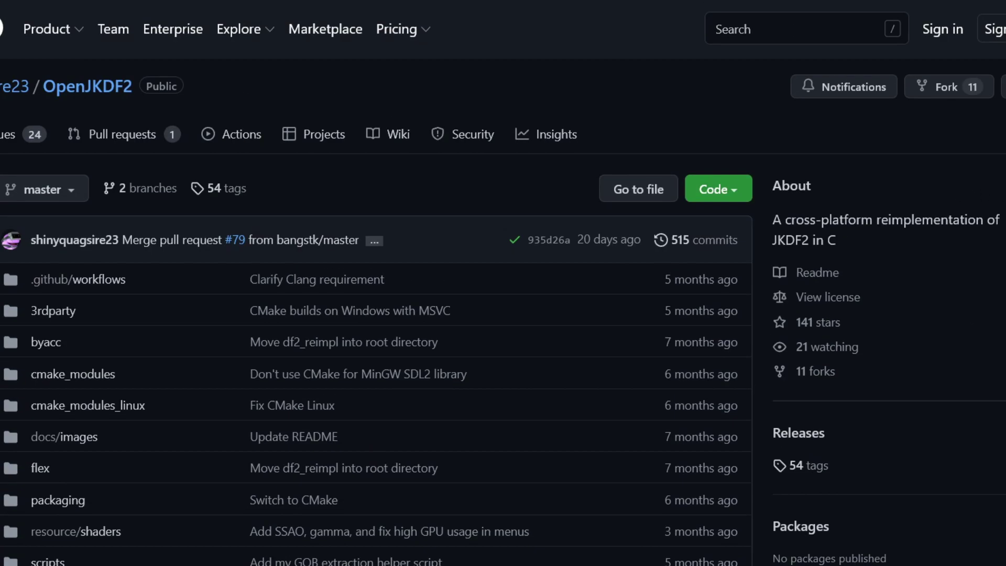
click(801, 467)
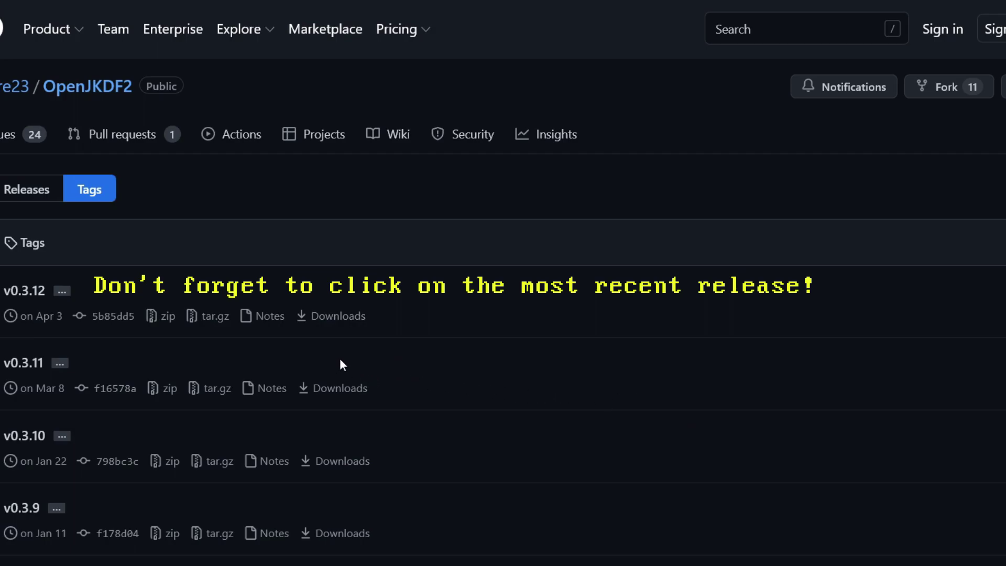
click(13, 298)
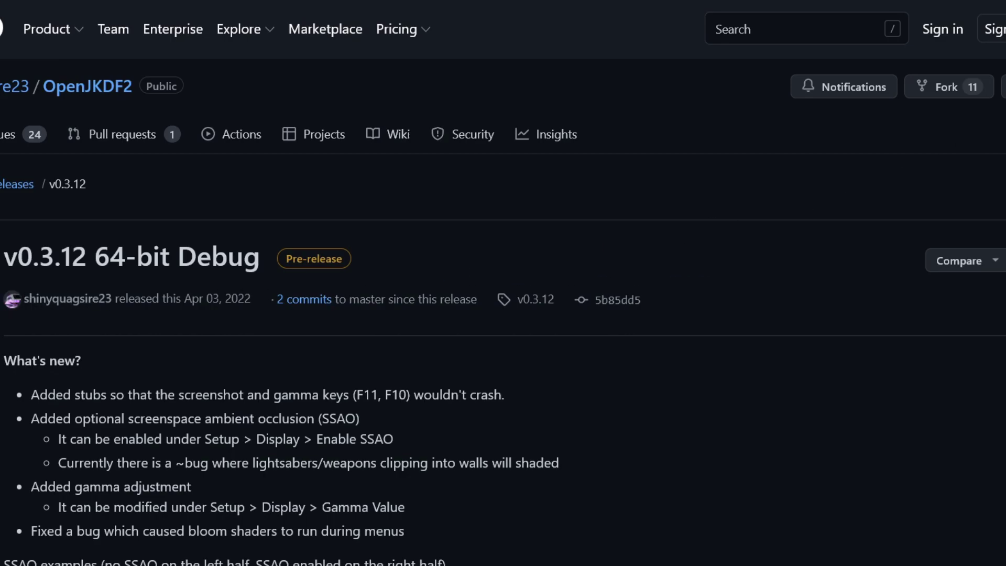
scroll(504, 283, down, 15)
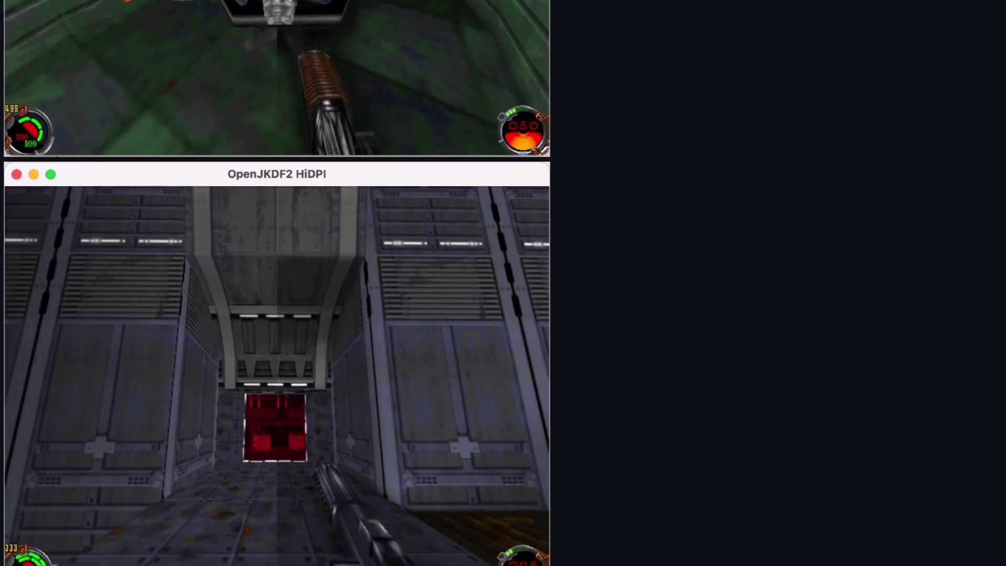
scroll(503, 283, down, 15)
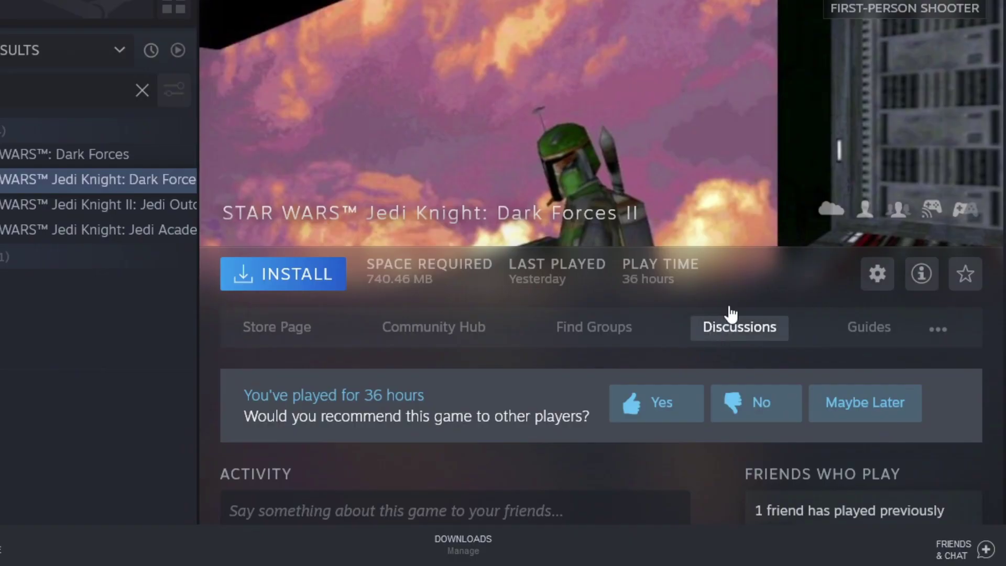
- Switch to Steam and install STAR WARS Jedi Knight: Dark Forces II under H:\SteamLibrary without any shortcuts
click(285, 278)
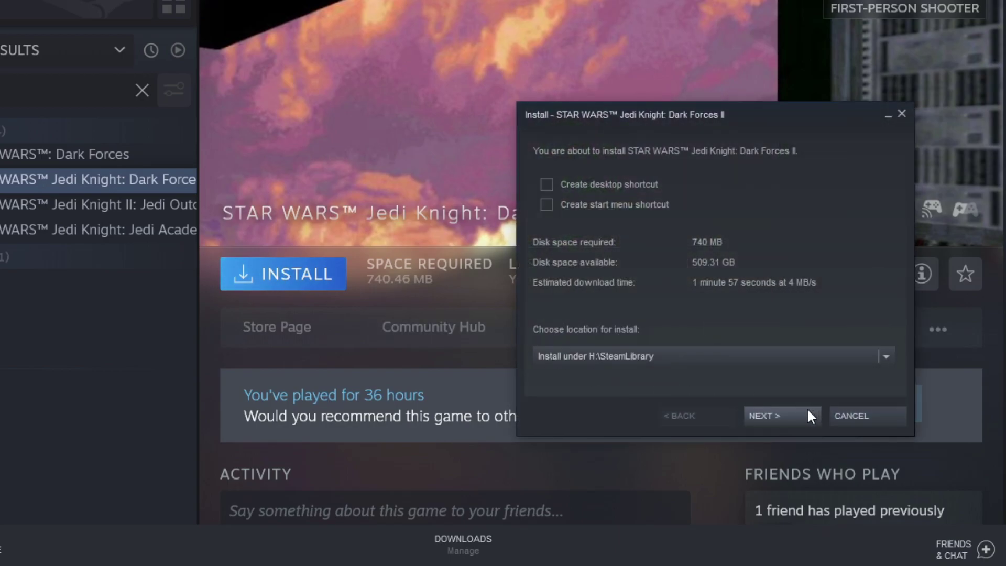
click(808, 409)
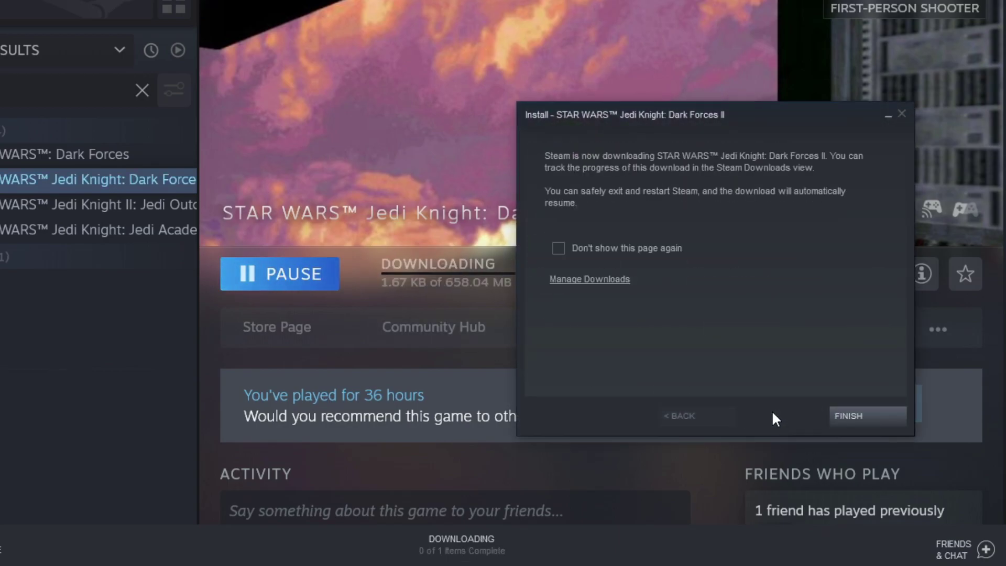
click(856, 418)
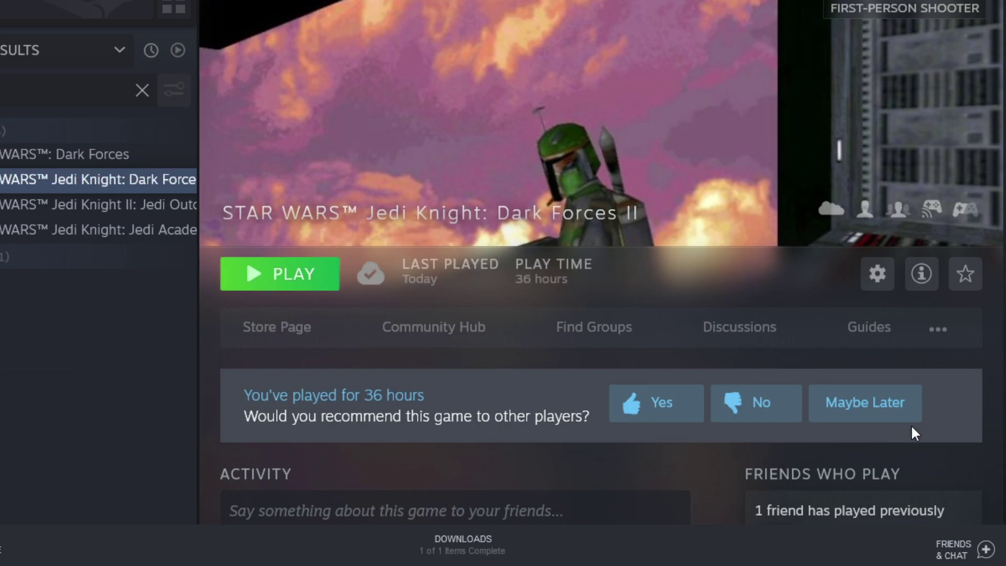
- Browse to the installed game's local files folder from its properties and move the folder window clear for copying
click(878, 273)
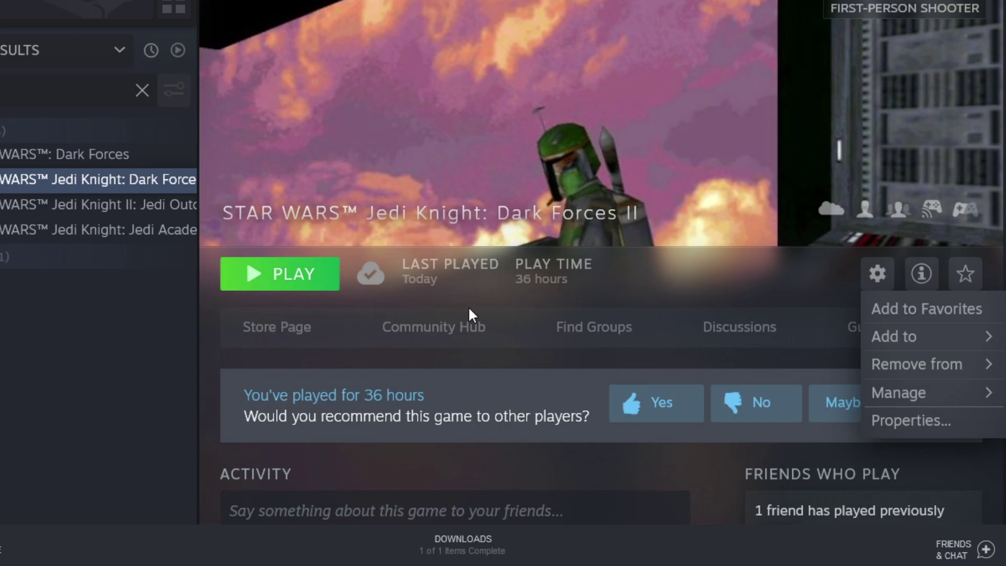
right_click(154, 174)
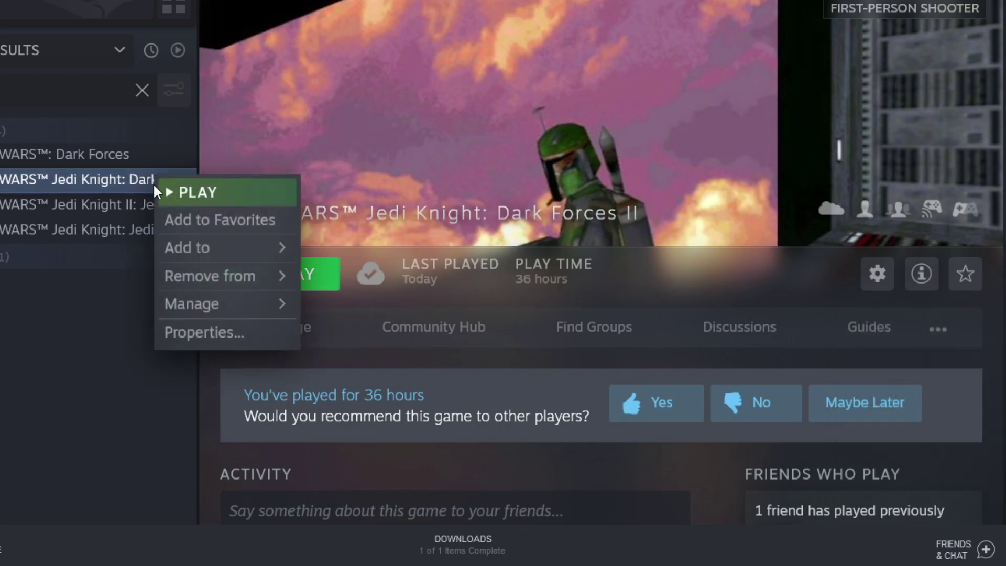
click(195, 332)
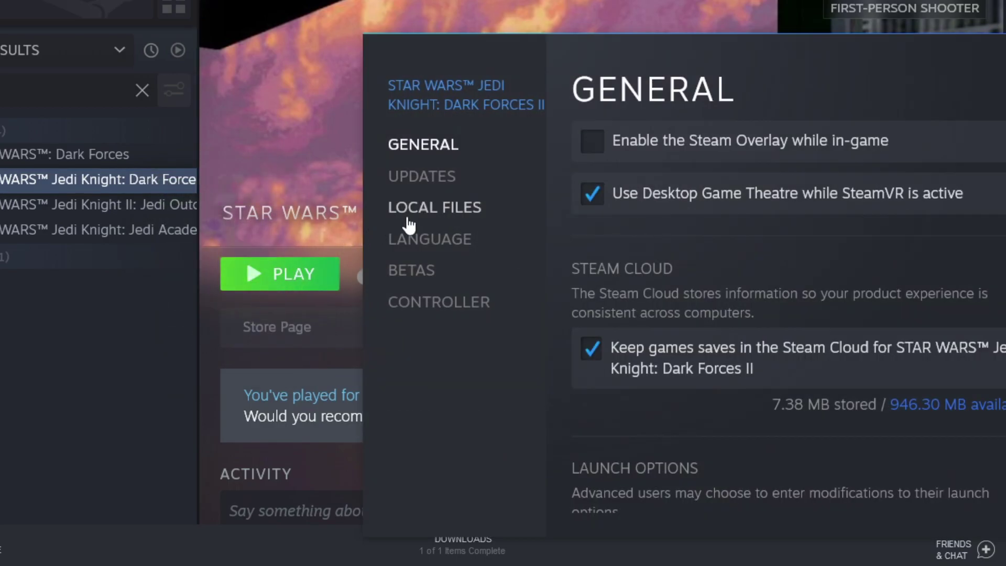
click(426, 216)
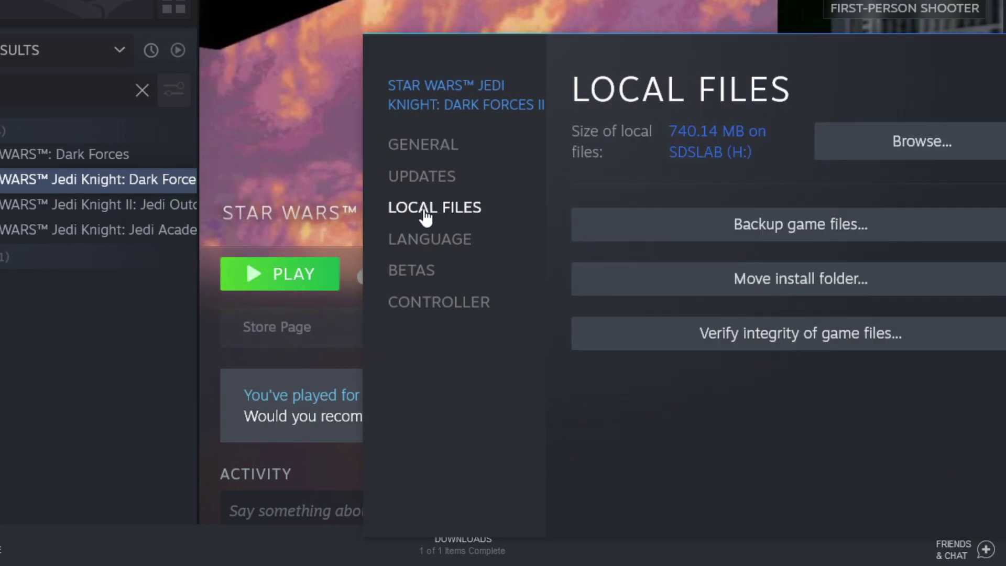
click(939, 146)
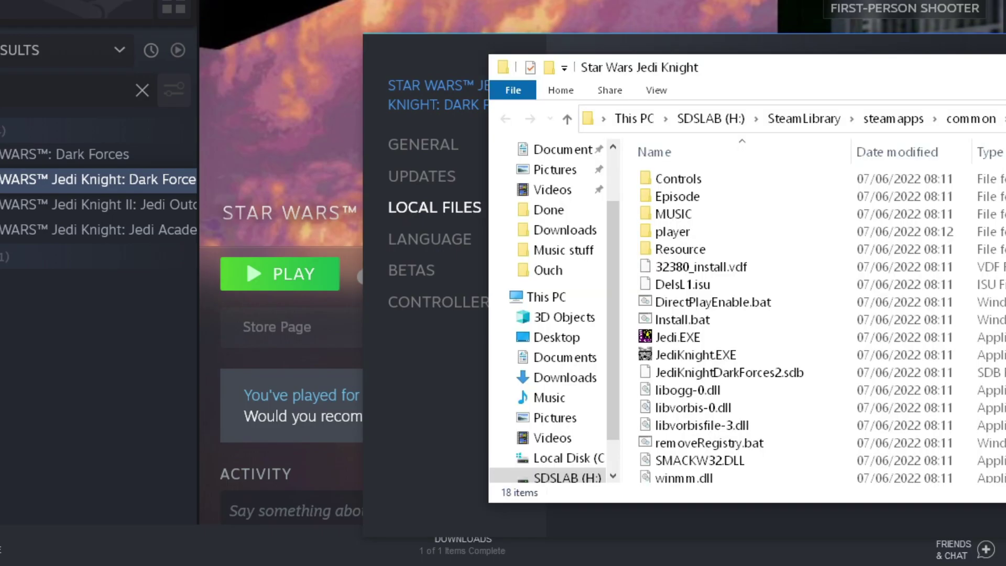
click(1002, 44)
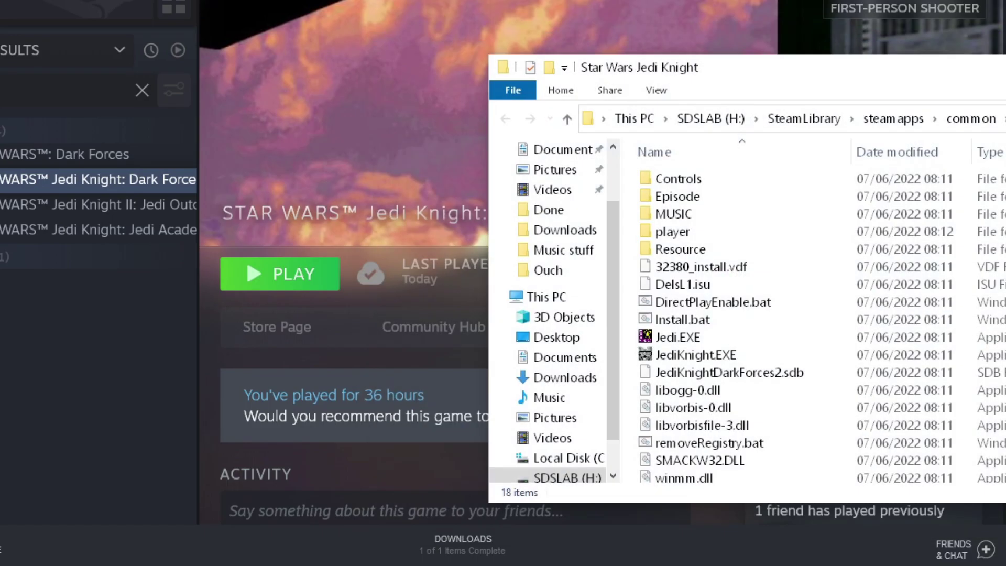
drag(1004, 67, 553, 64)
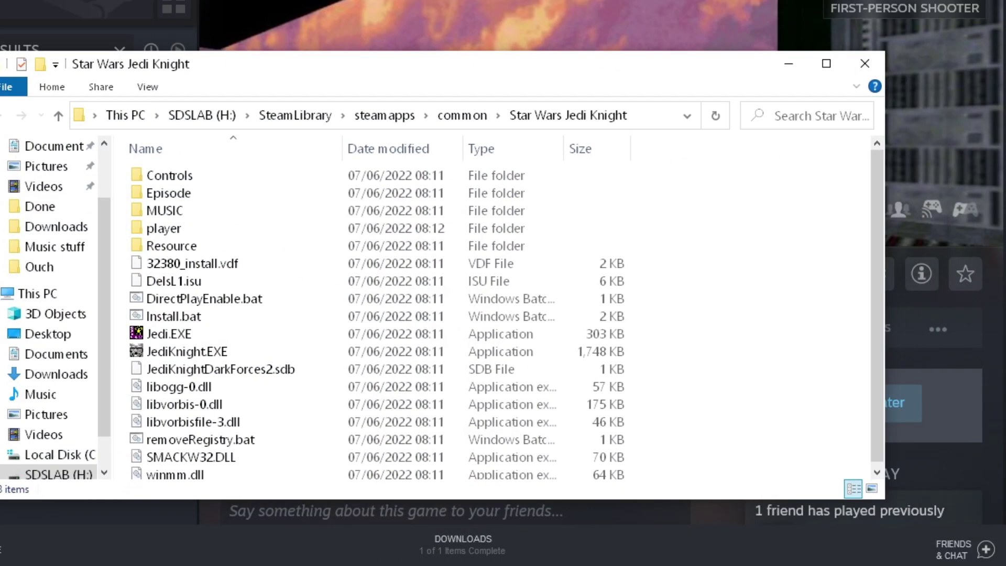
- Copy all files from win64-debug (1).zip into the Star Wars Jedi Knight folder, replacing the files with the same names
click(1005, 49)
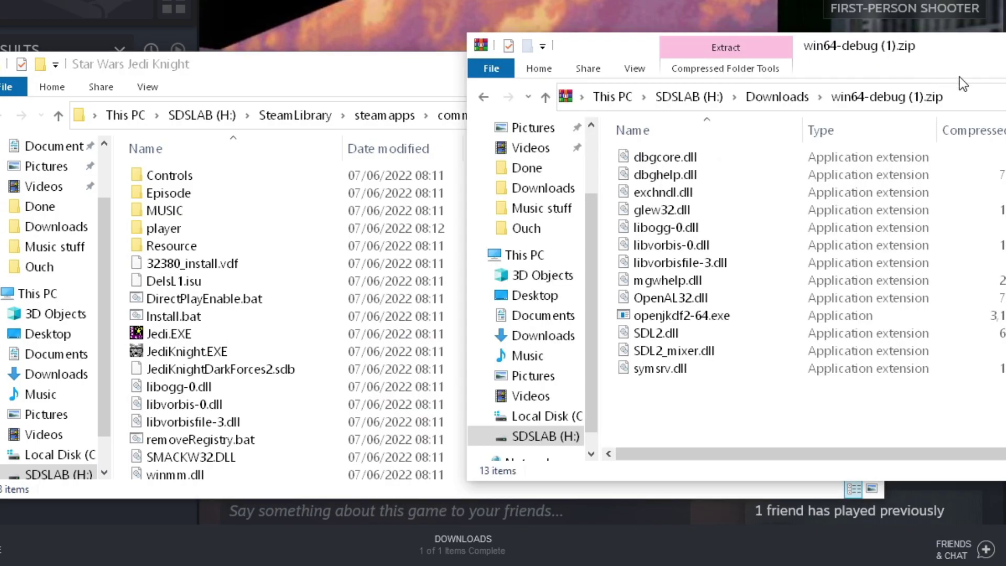
drag(901, 52, 1002, 79)
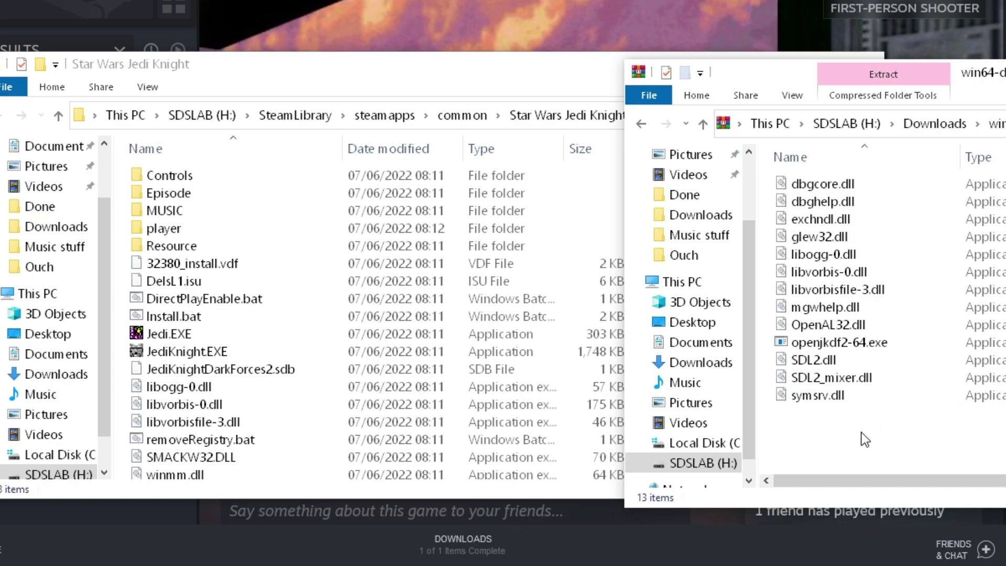
drag(865, 440, 784, 105)
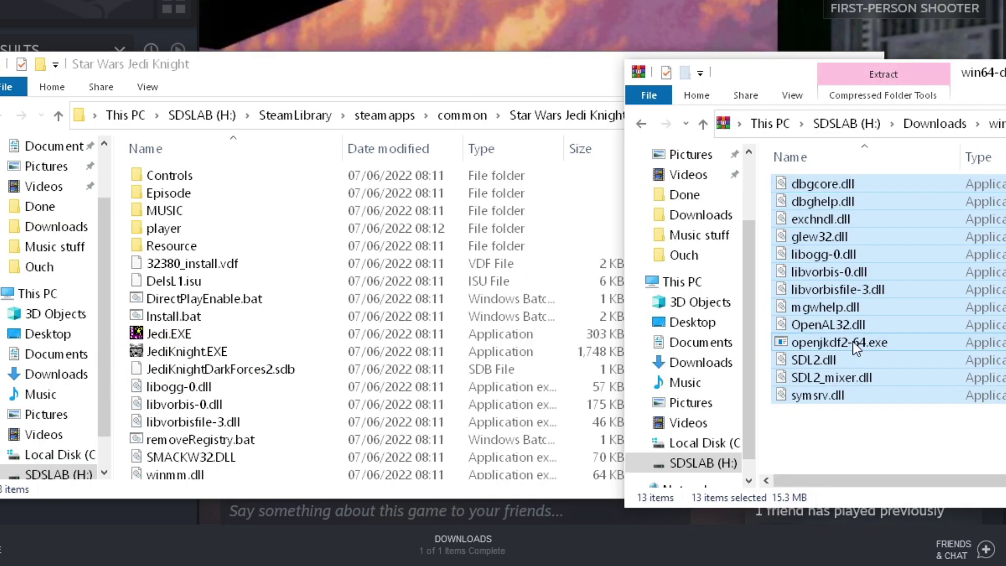
drag(854, 342, 302, 416)
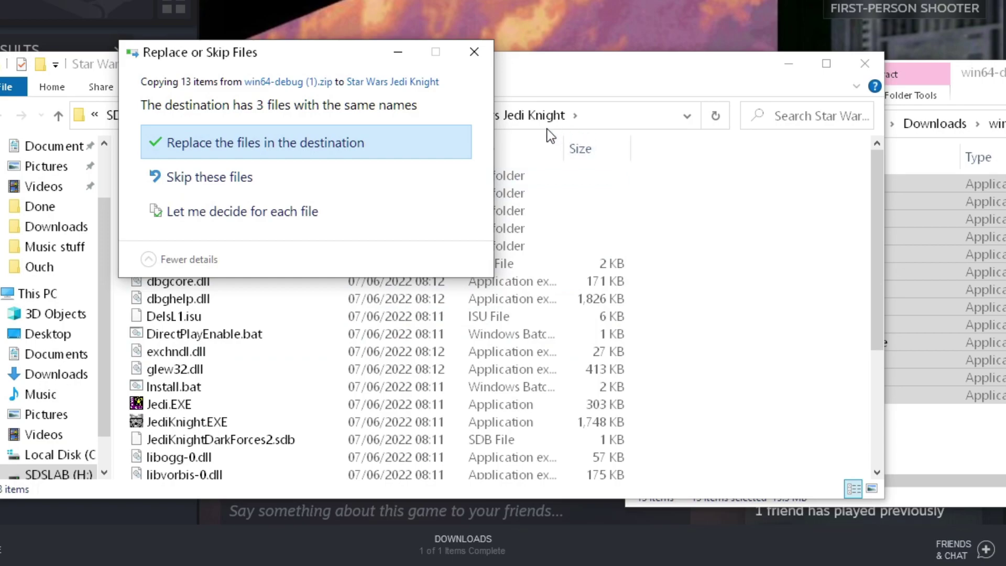
click(312, 145)
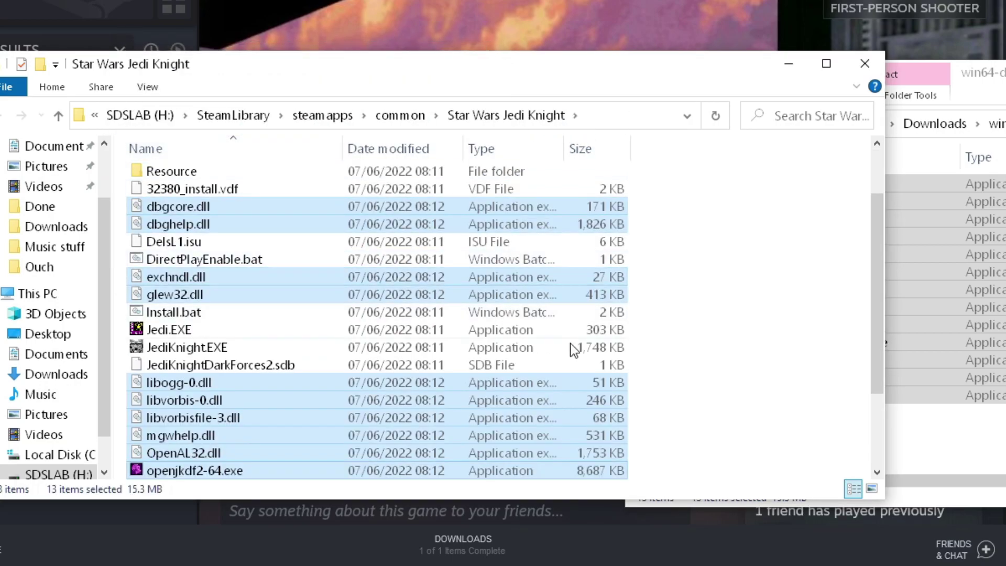
click(700, 431)
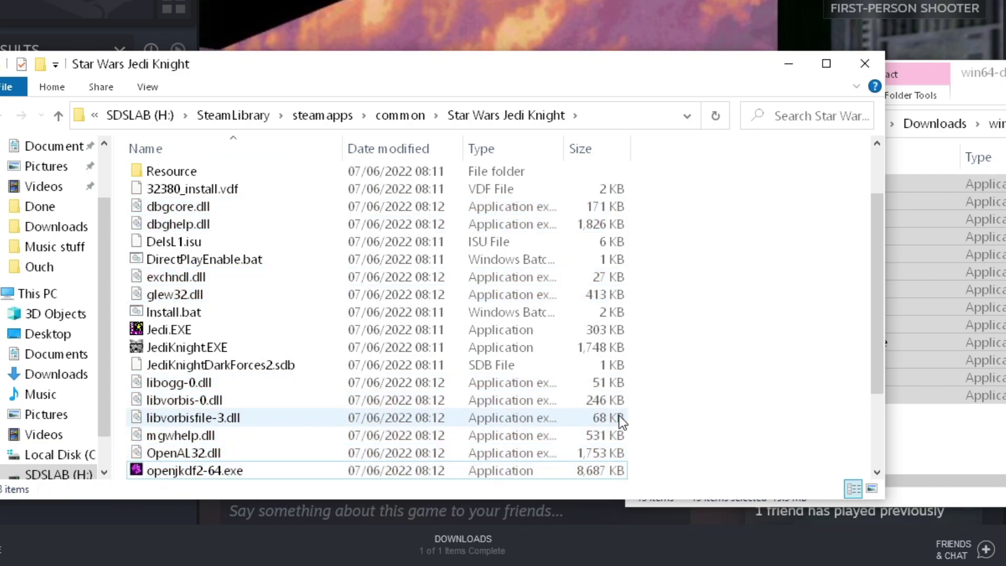
- Run openjkdf2-64.exe from the game folder and allow it past the security warning
click(387, 472)
scroll(301, 435, down, 2)
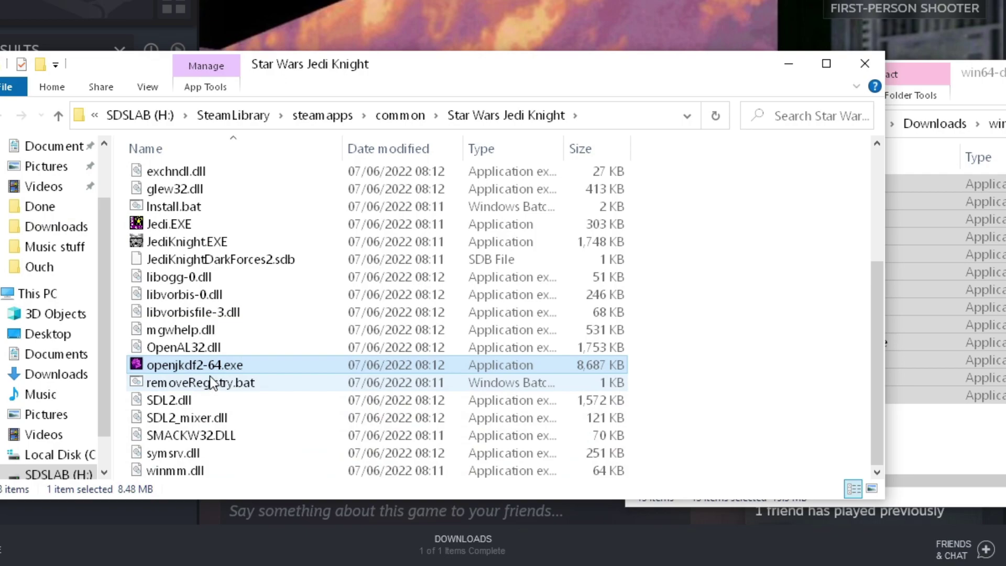
double_click(285, 364)
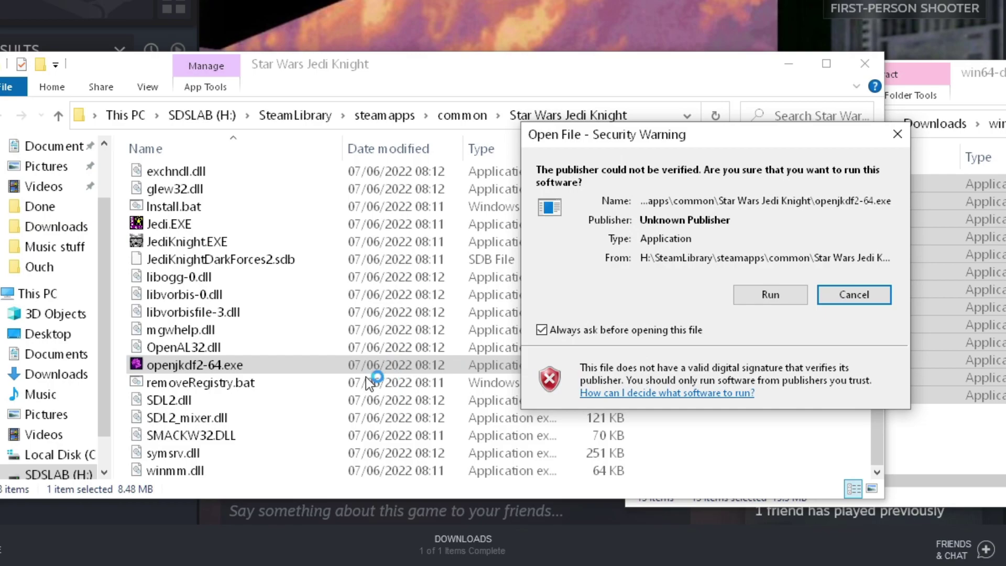
click(771, 300)
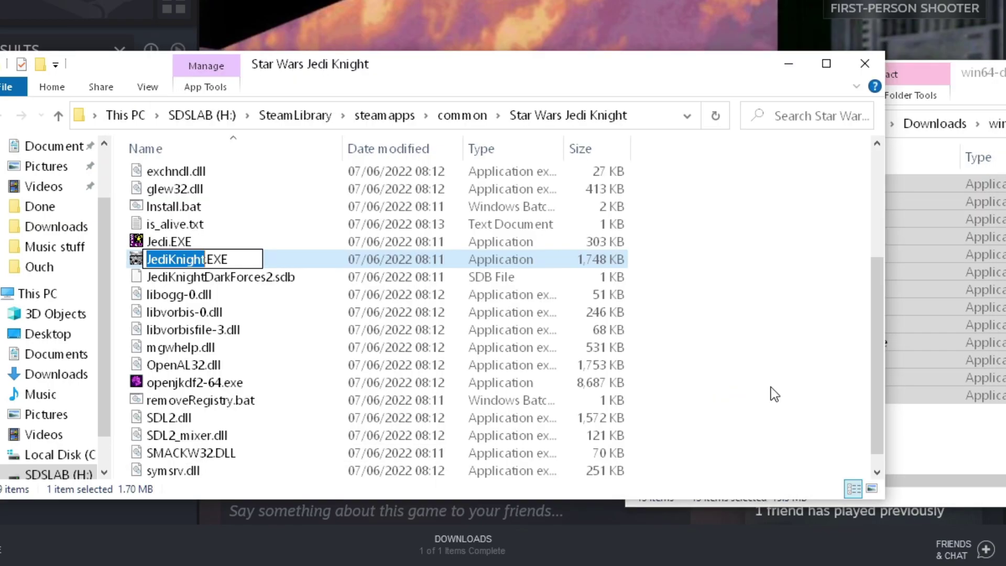
- Rename the original JediKnight.EXE as Uncle Colm From Derry Girls.EXE
text(Uncle Colm)
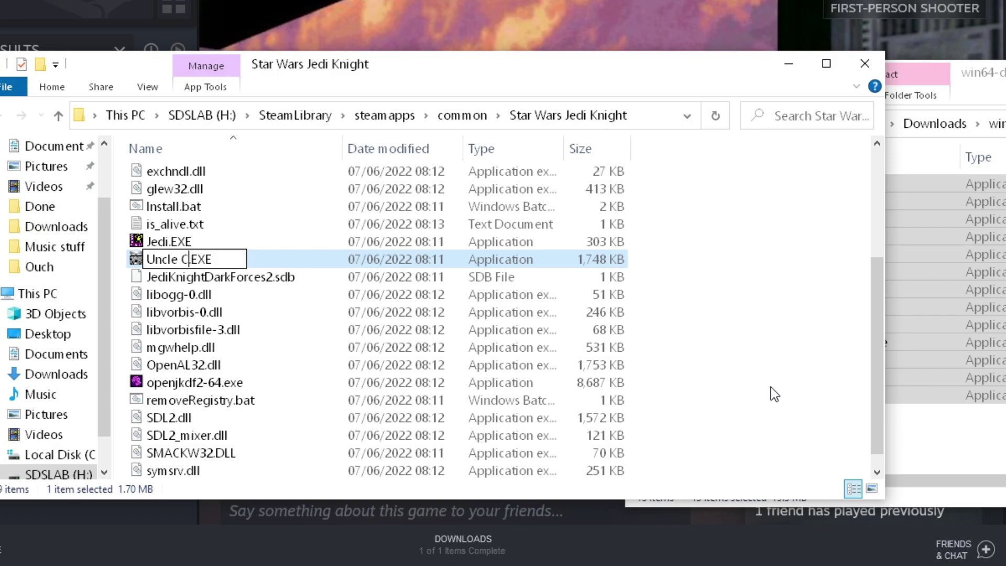
text( From )
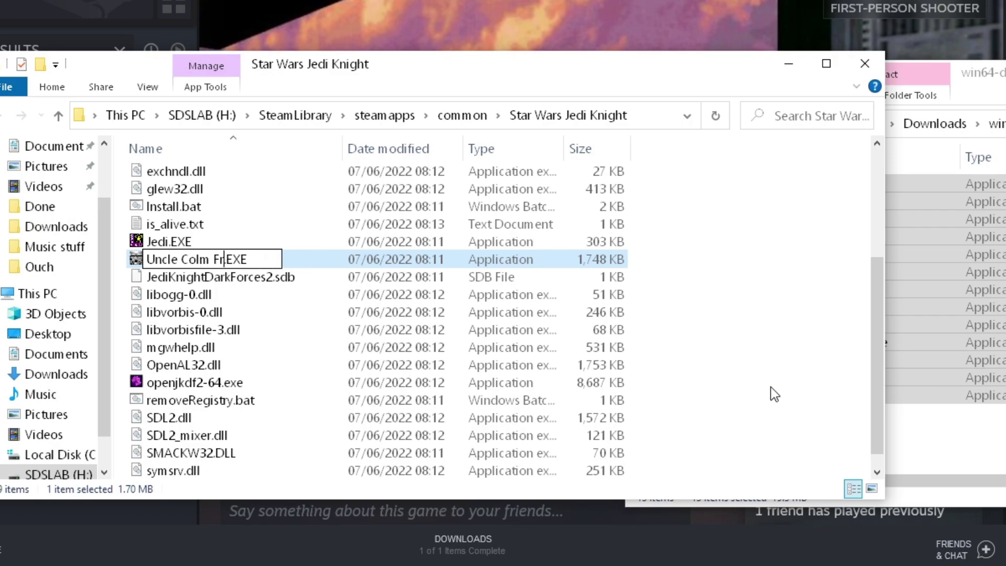
text(Derry Girls)
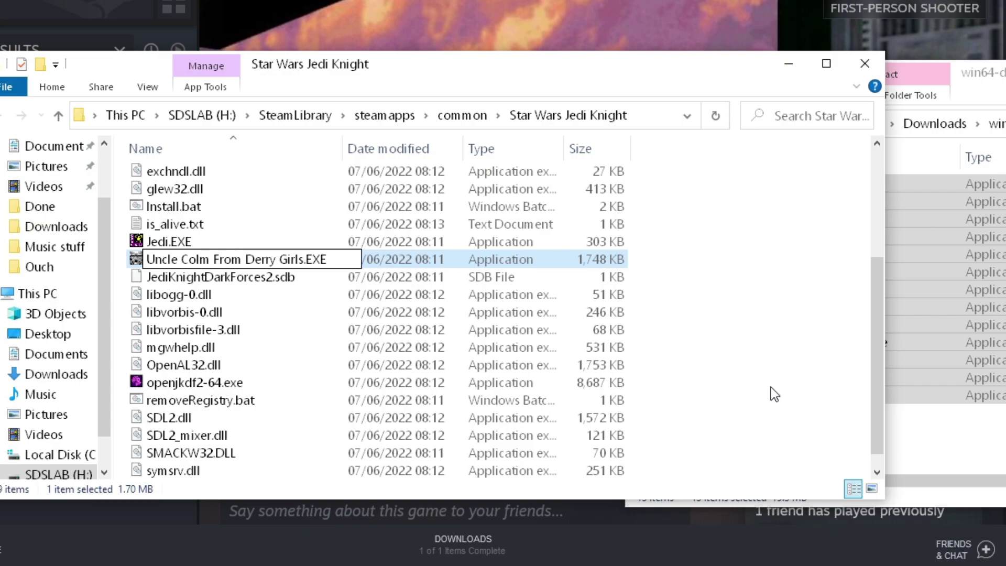
key(Tab)
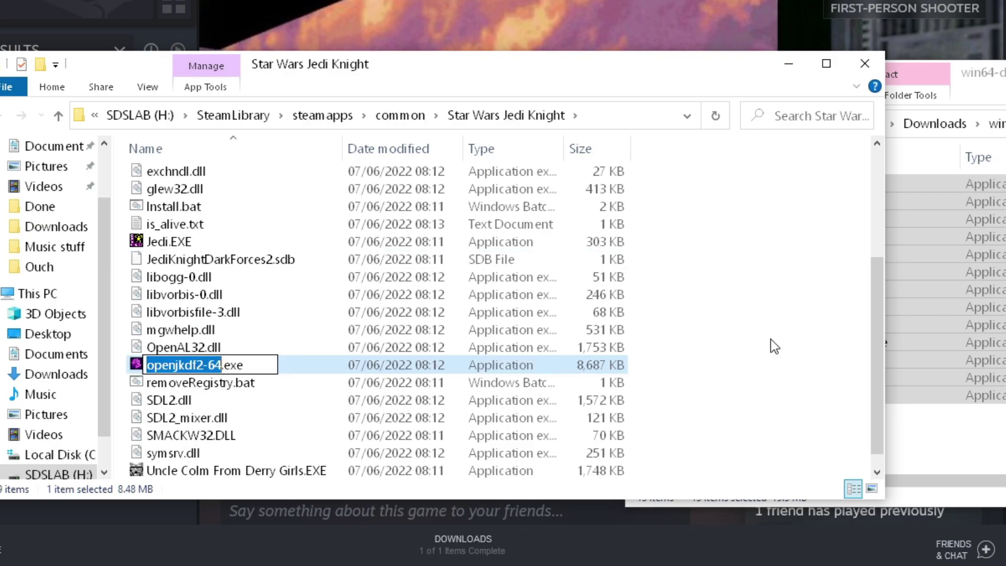
- Rename openjkdf2-64.exe as JediKnight.exe
text(JediKnight)
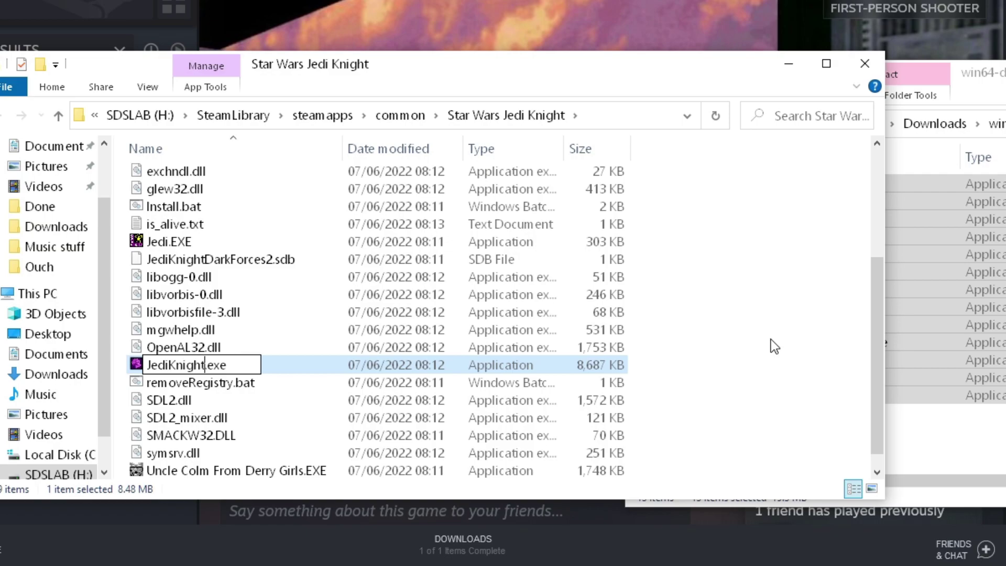
key(Return)
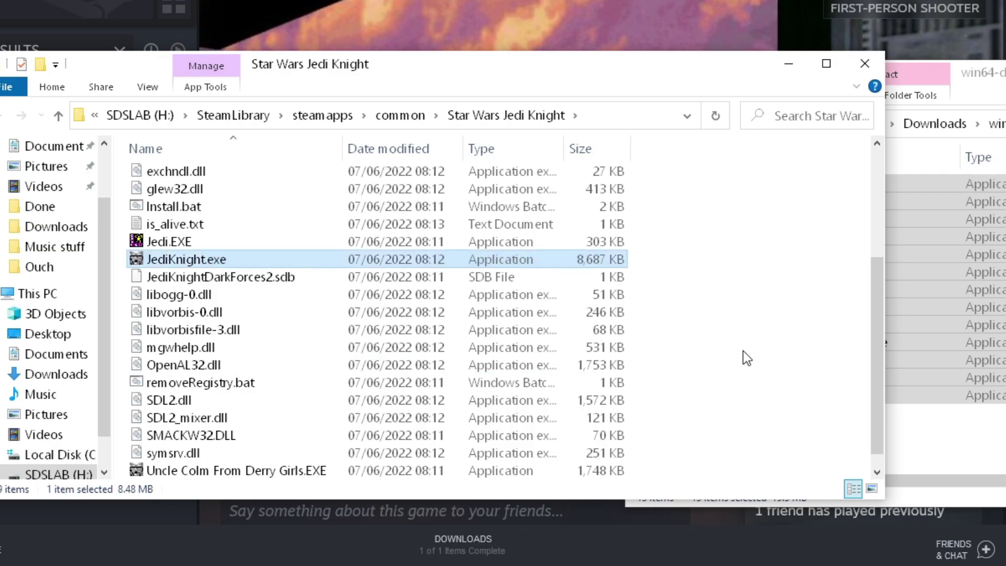
click(740, 350)
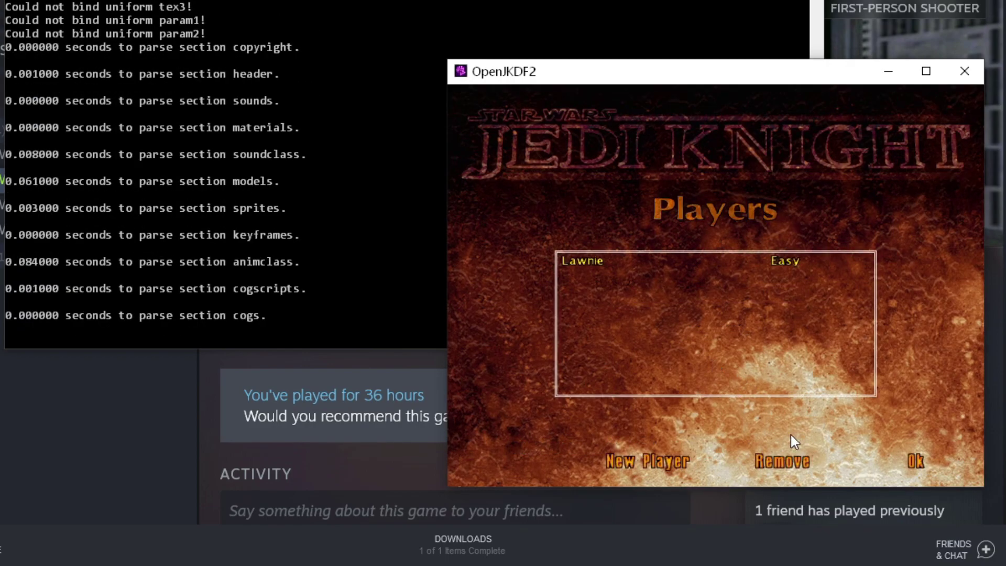
- Skip the LucasArts intro in the OpenJKDF2 game window
click(916, 464)
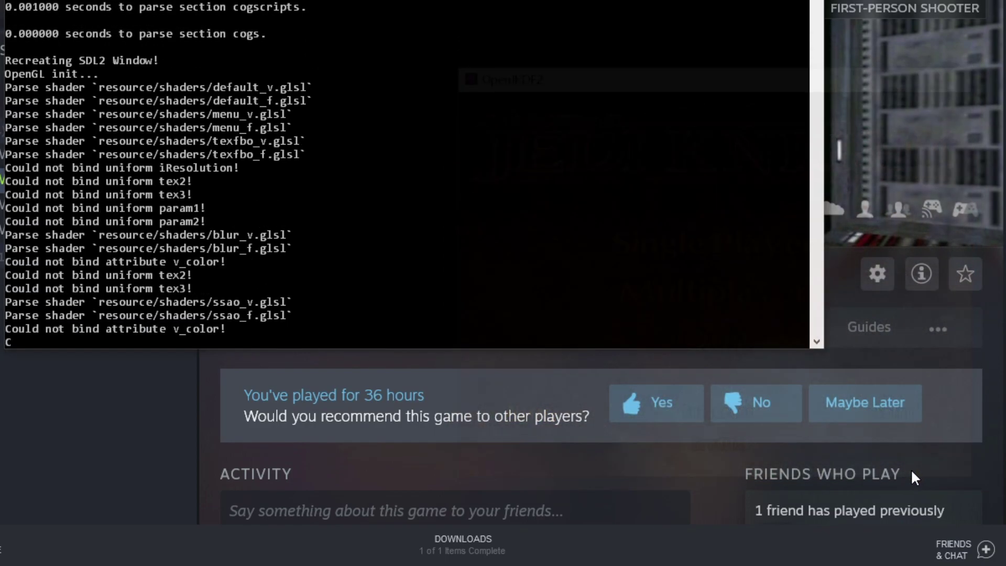
key(w)
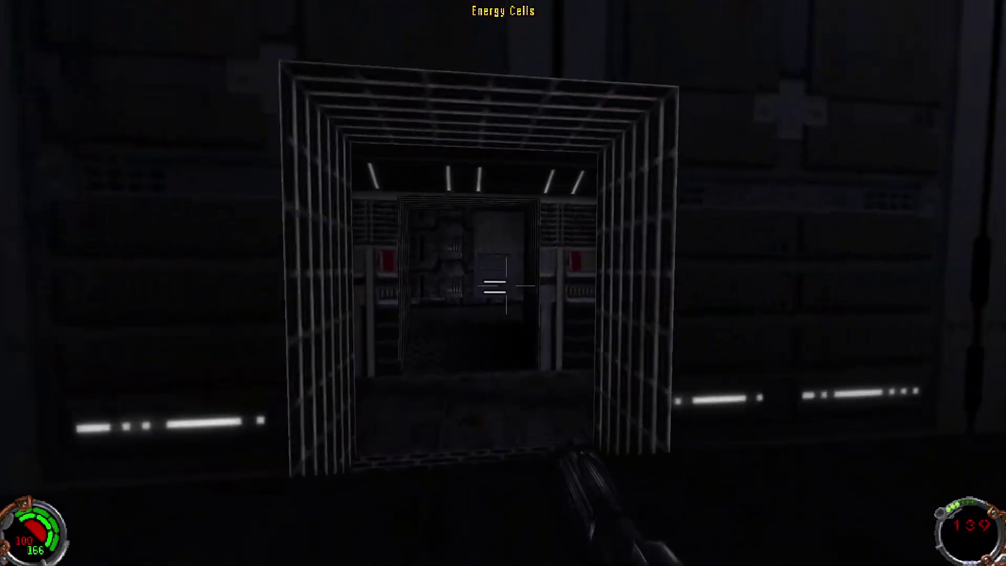
key(w)
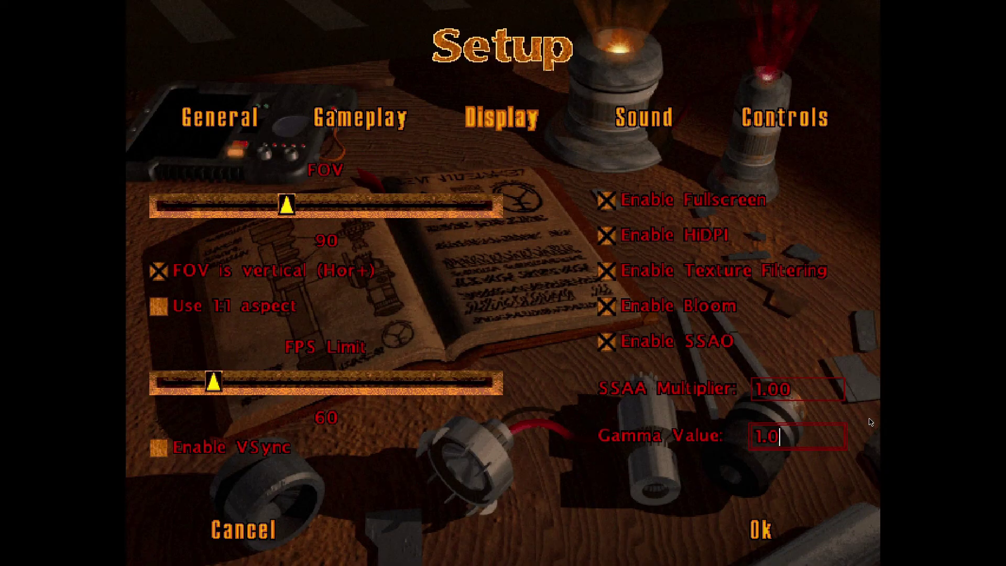
- Replace the Gamma Value in the Display setup with 0.75
key(BackSpace)
key(BackSpace)
key(BackSpace)
text(0.75)
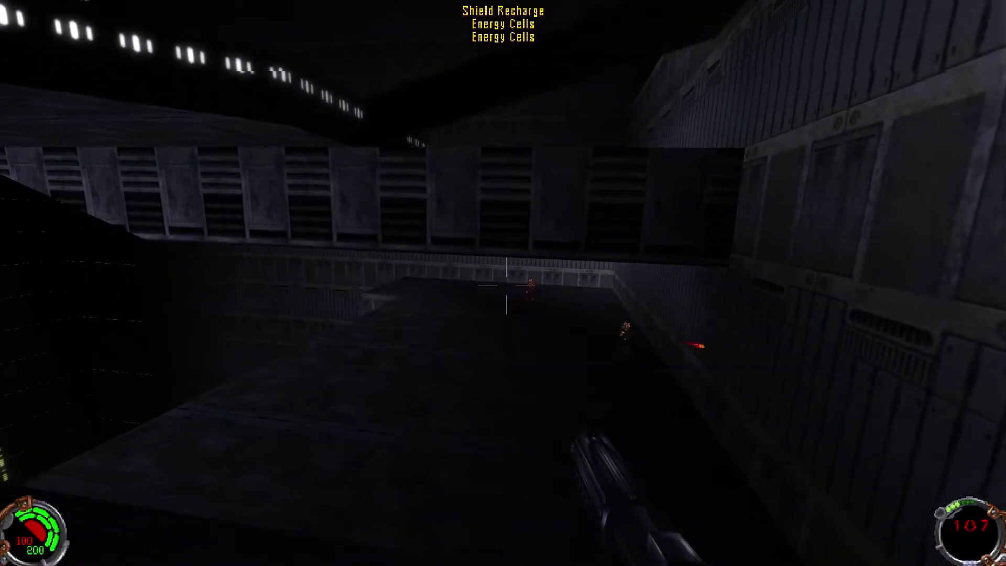
key(w)
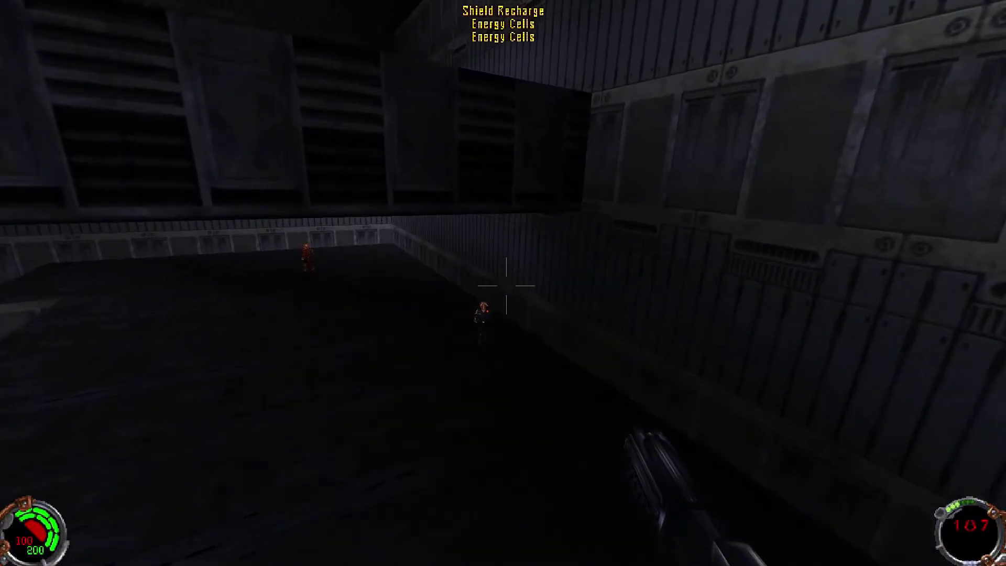
click(506, 285)
click(506, 285)
key(s)
click(506, 286)
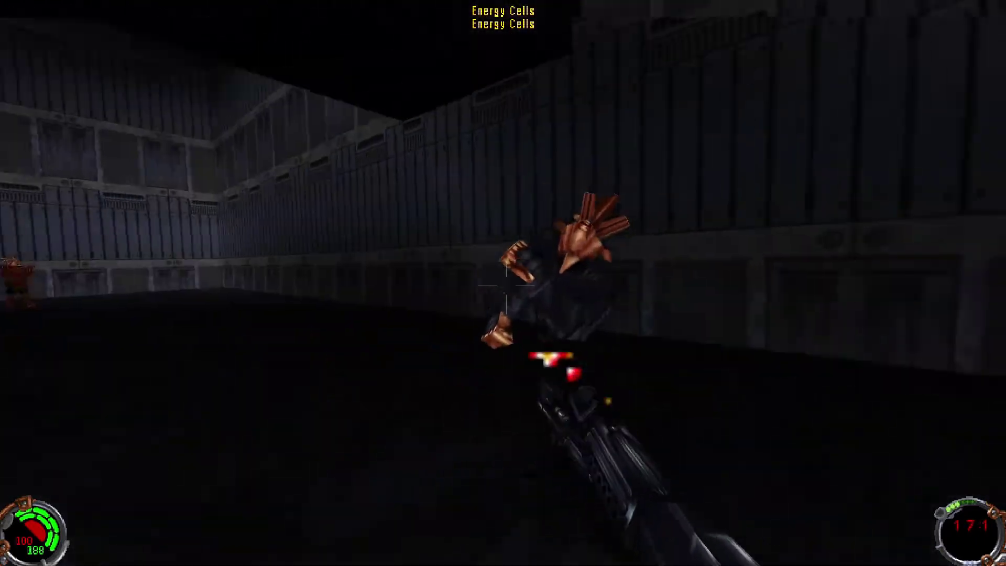
key(w)
click(507, 286)
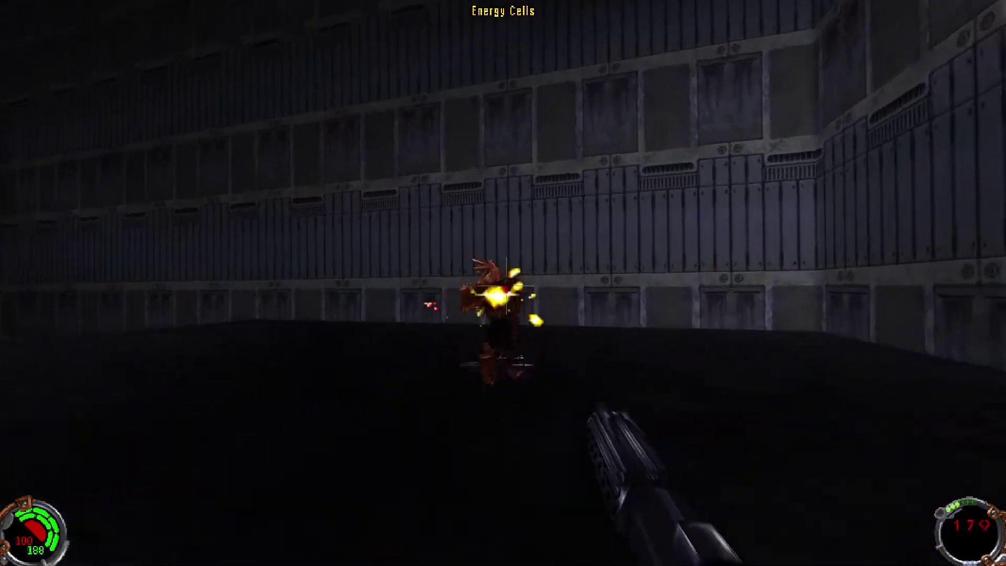
key(w)
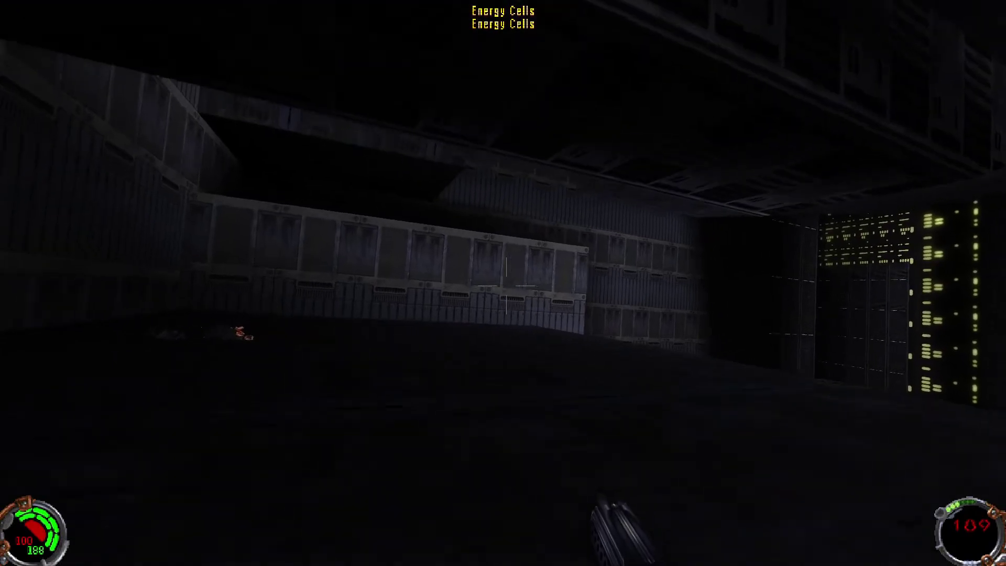
key(w)
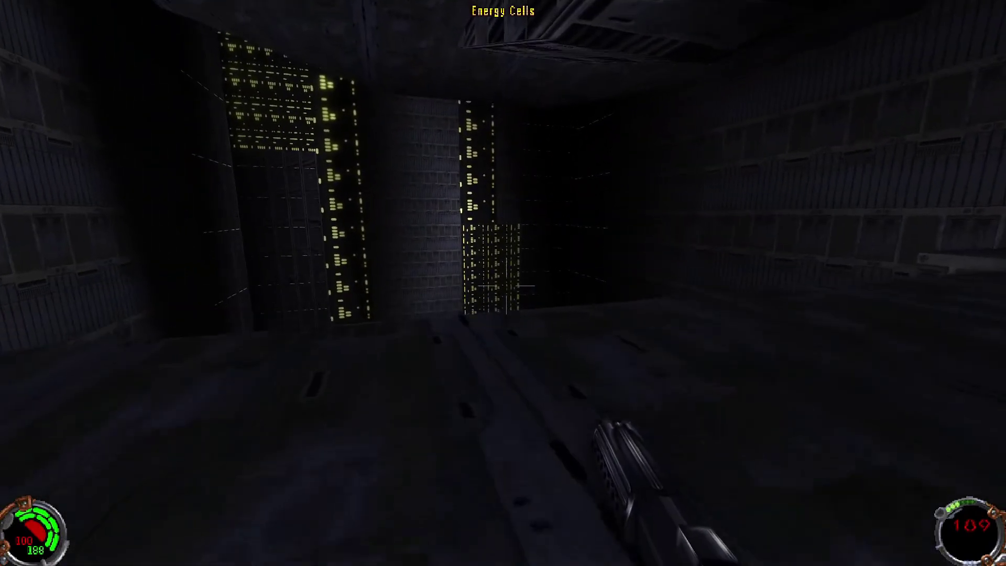
click(506, 286)
key(w)
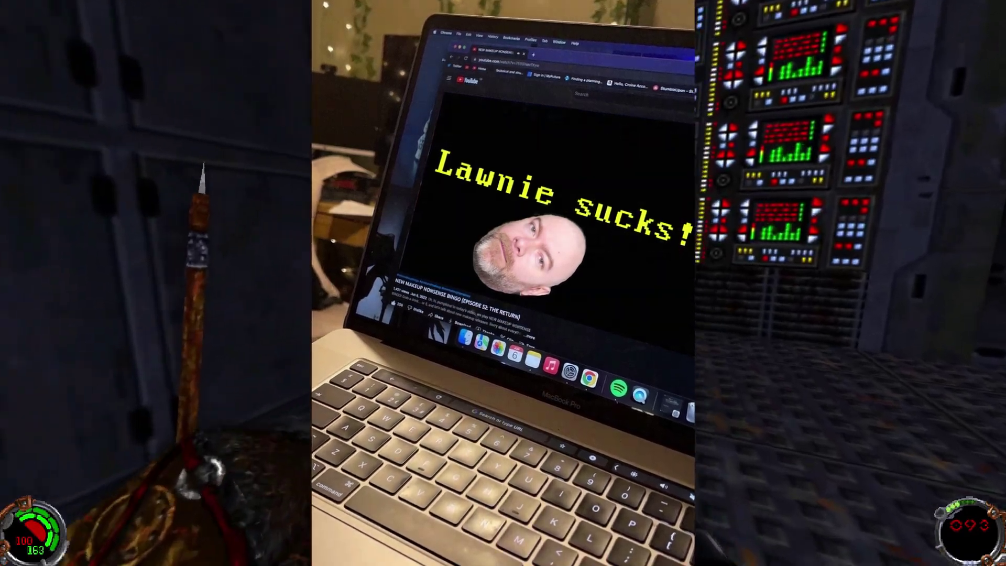
key(w)
click(503, 283)
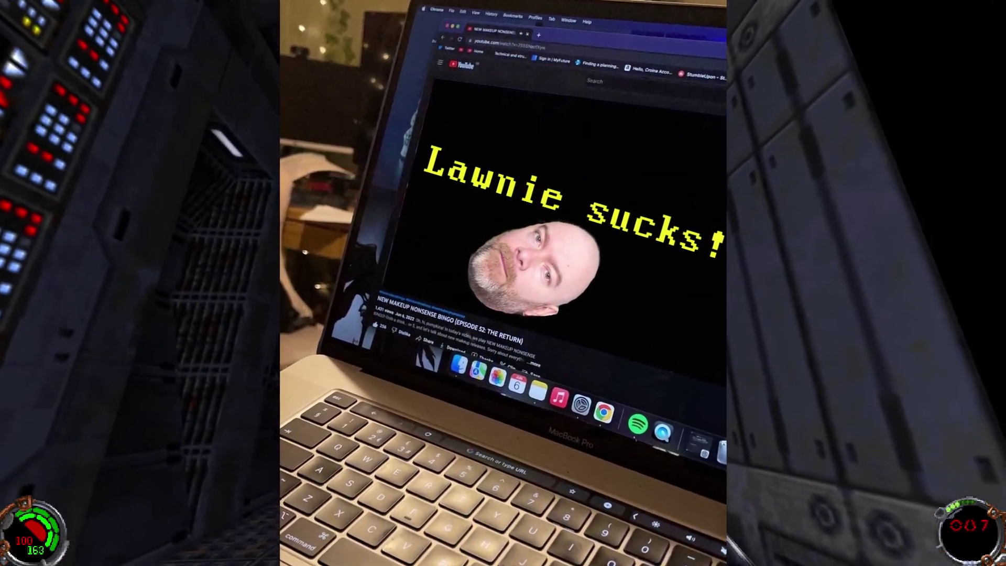
key(w)
click(503, 283)
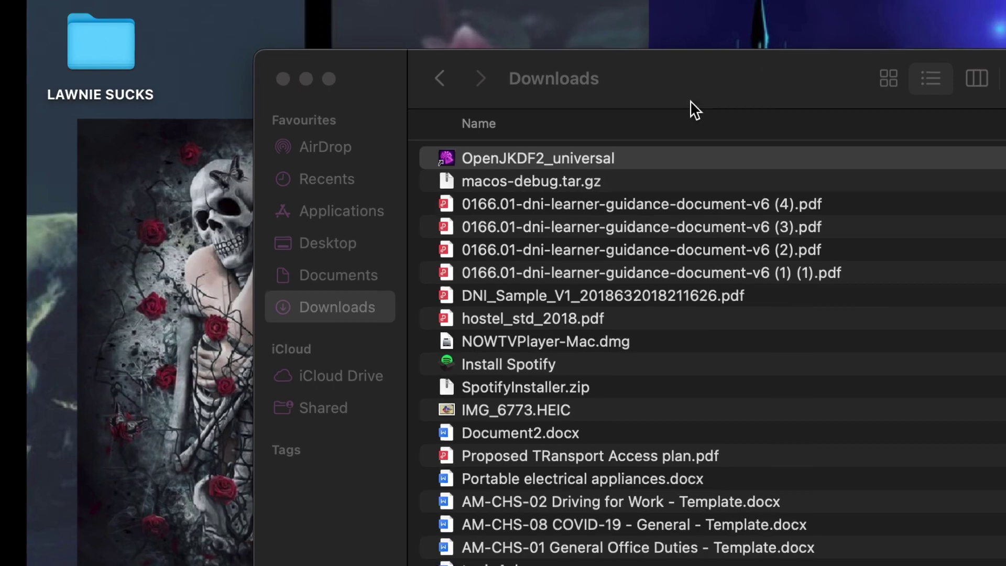
drag(696, 174, 419, 241)
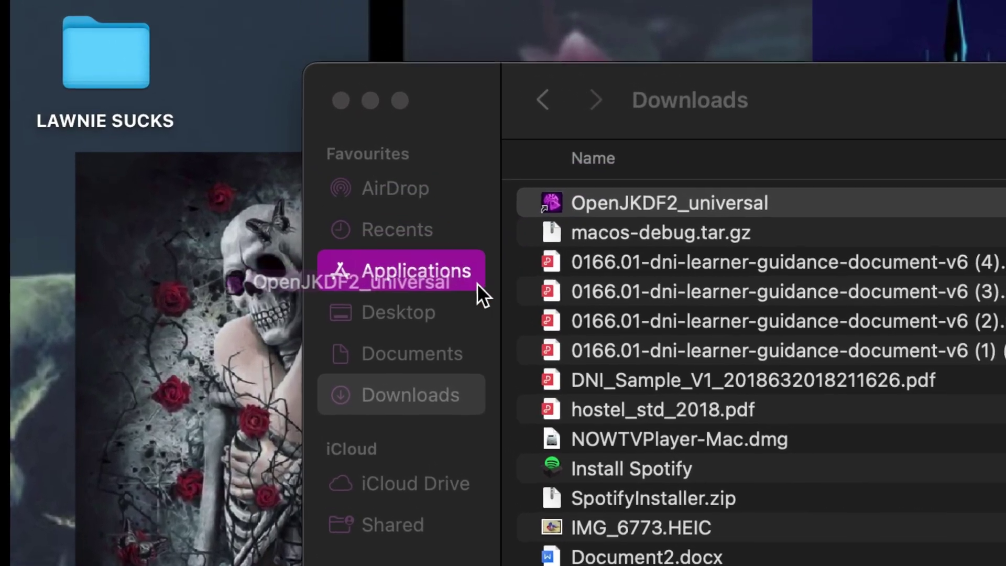
drag(476, 283, 485, 287)
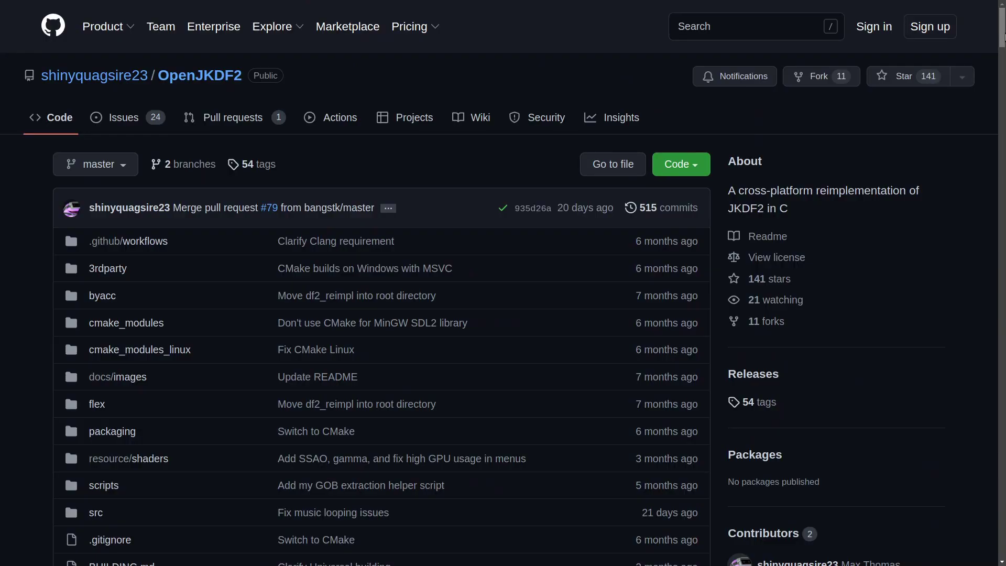
- Open BUILDING.md in the OpenJKDF2 GitHub repository and expand the Arch Linux Dependencies
scroll(620, 175, down, 5)
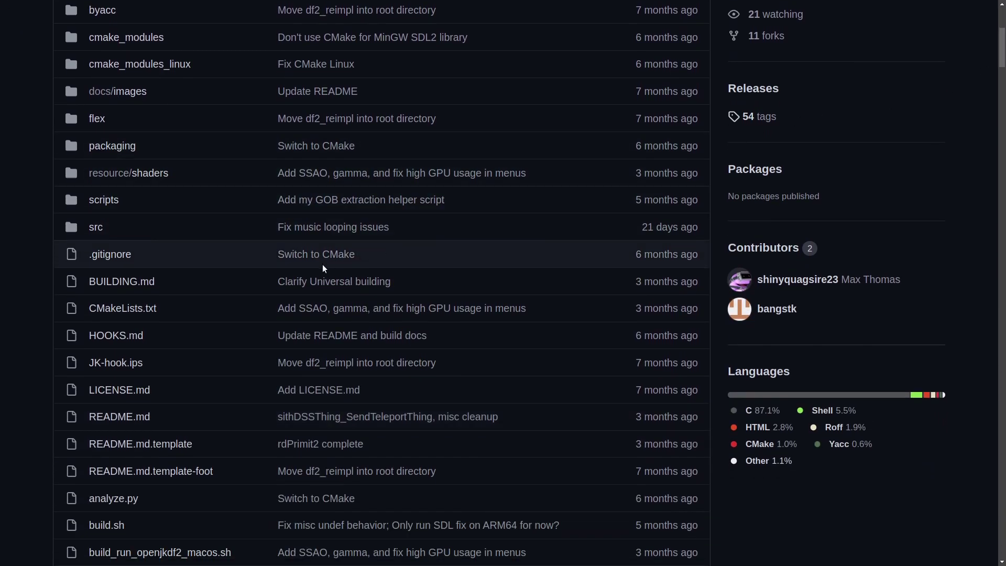
click(108, 285)
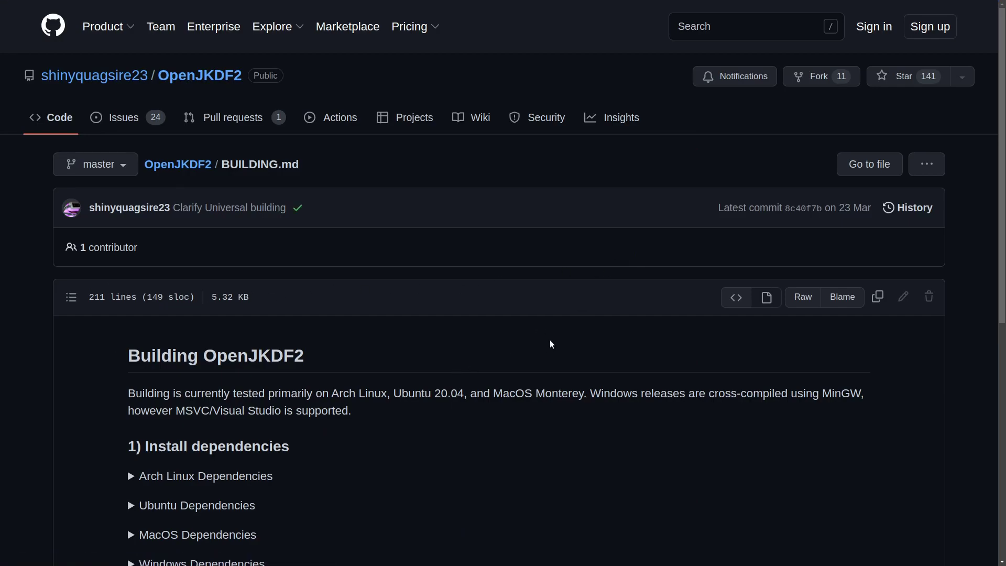
drag(1005, 71, 1004, 221)
click(135, 206)
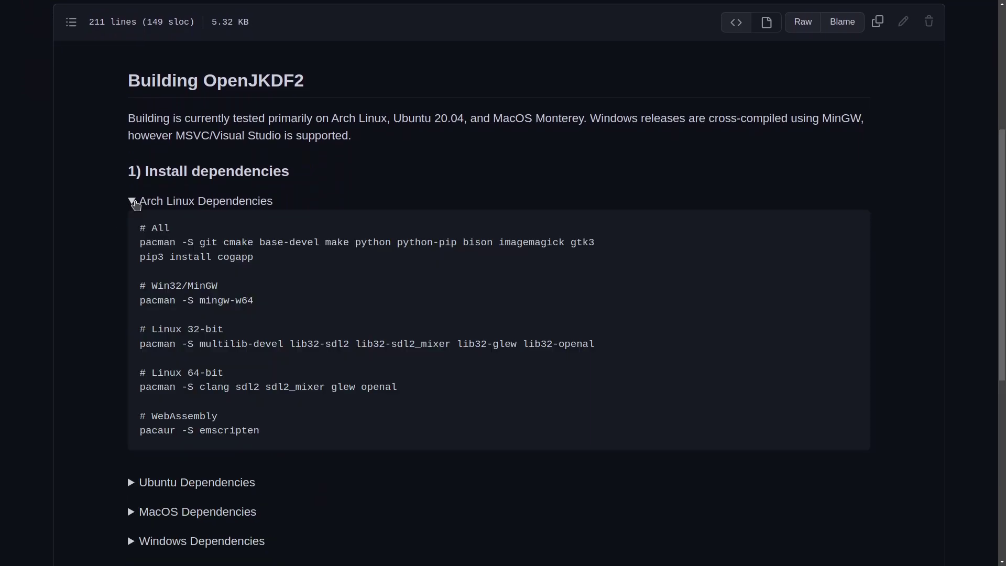
- Expand the Ubuntu Dependencies and the 64-bit Linux/SDL2 compile instructions in BUILDING.md
scroll(125, 399, down, 3)
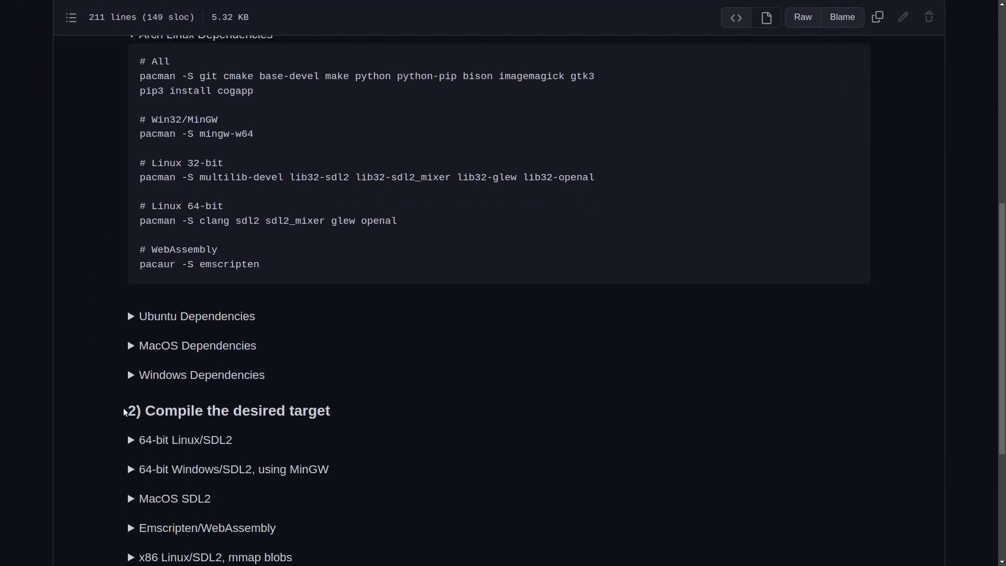
click(131, 319)
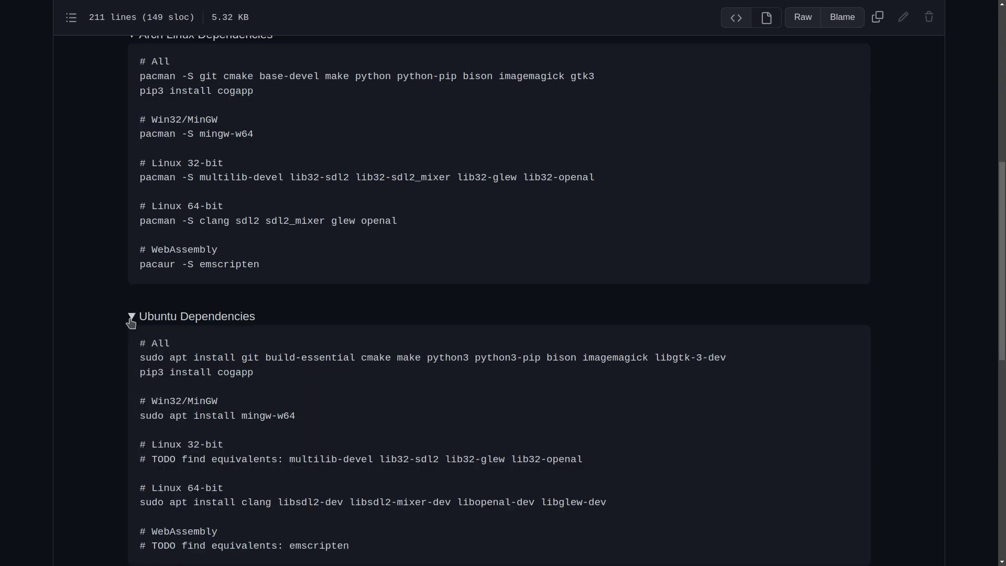
scroll(131, 323, down, 3)
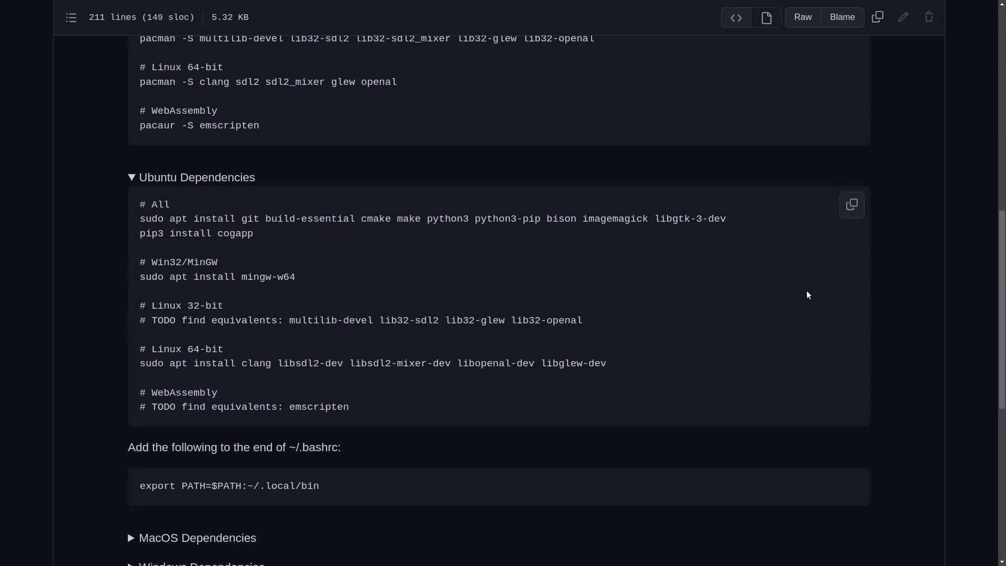
drag(1005, 286, 1005, 433)
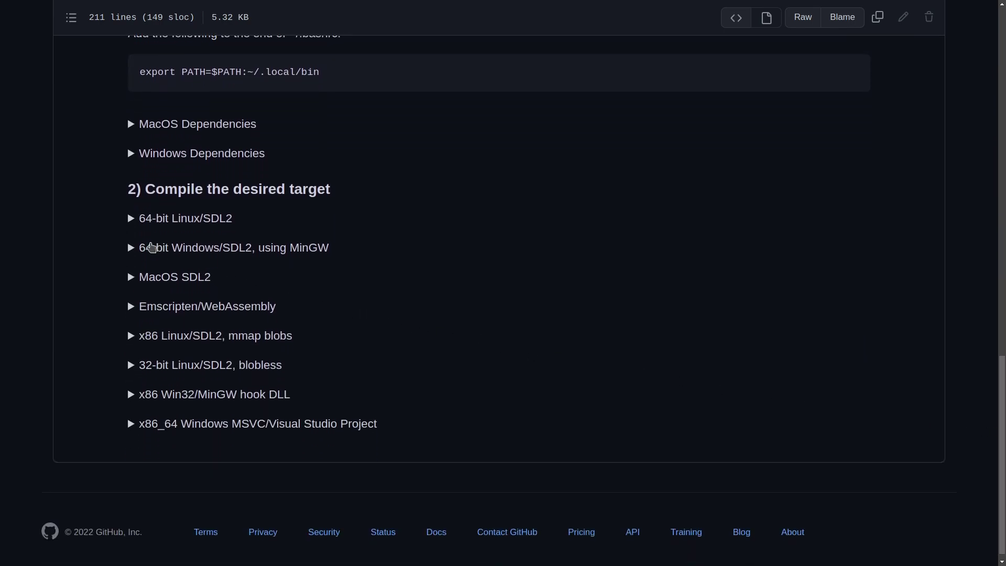
click(129, 219)
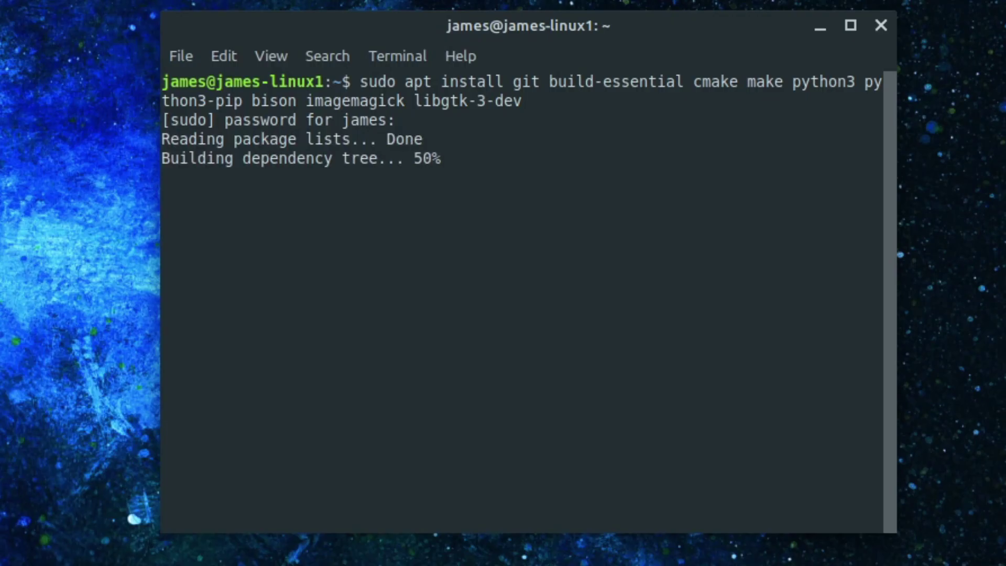
- In the Linux terminal, confirm installing the general Ubuntu build packages and install cogapp with pip3
text(y)
key(Return)
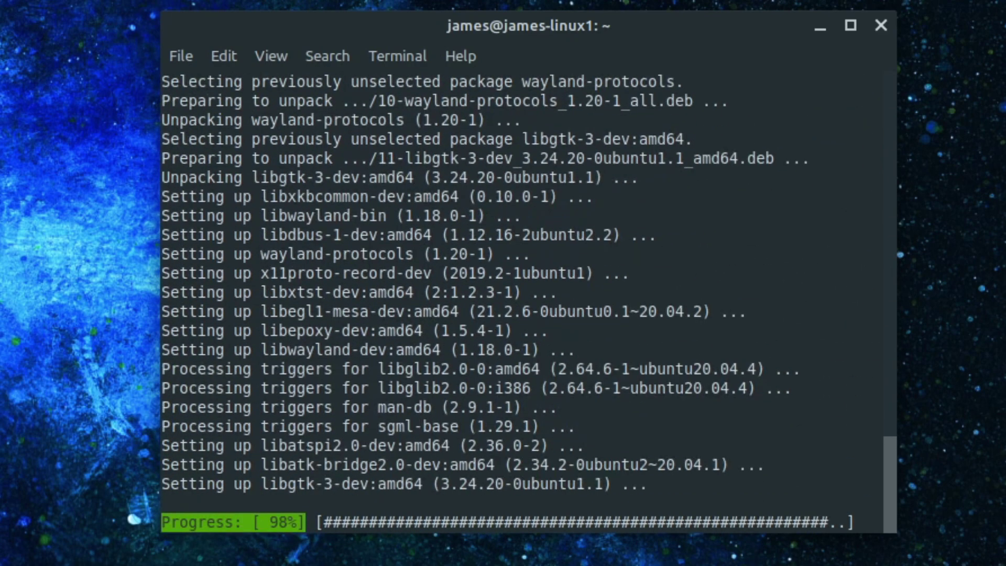
text(pip3 install cogapp)
key(Return)
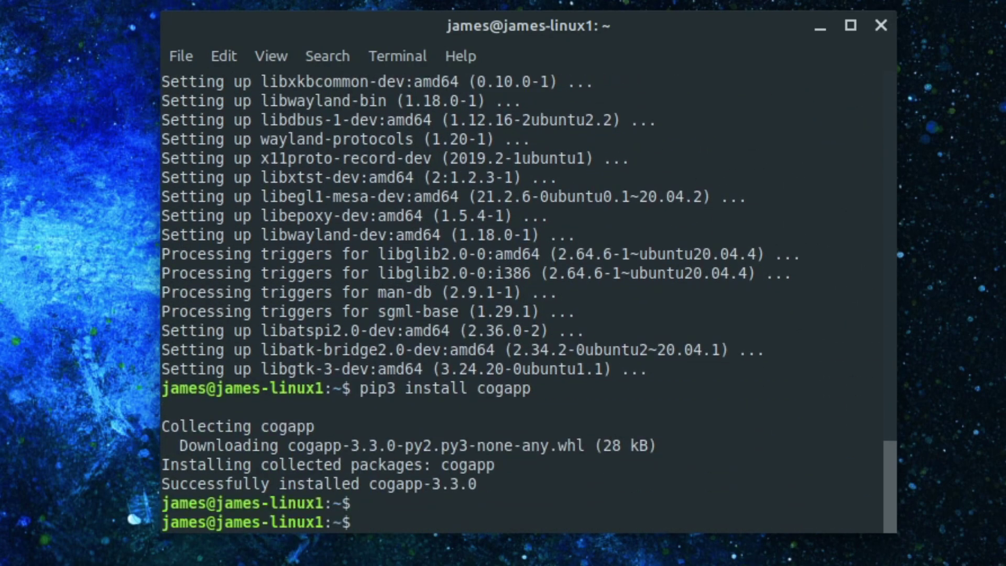
- Install the mingw-w64 package with apt and accept the additional disk space
text(sudo apt install mingw-w64)
key(Return)
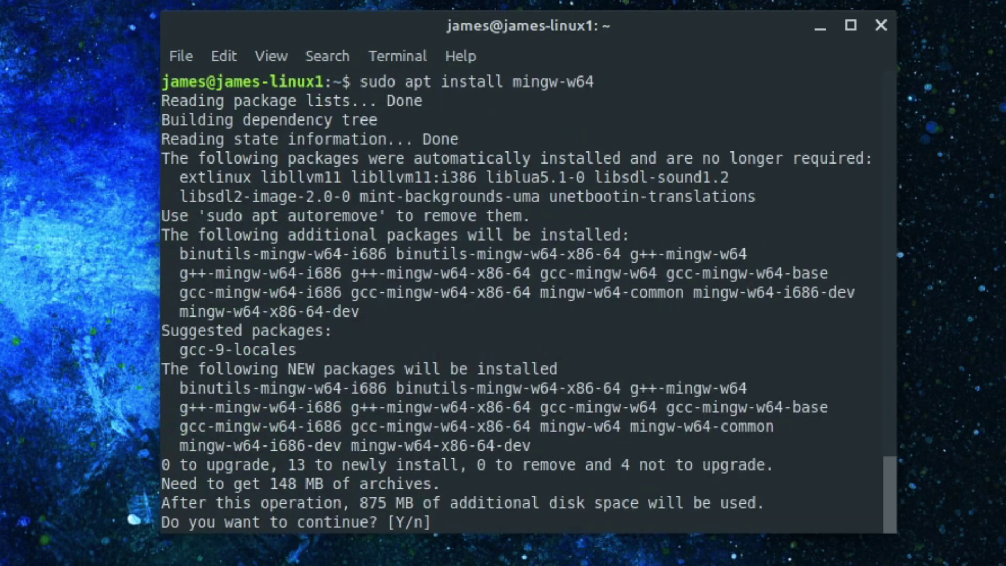
text(y)
key(Return)
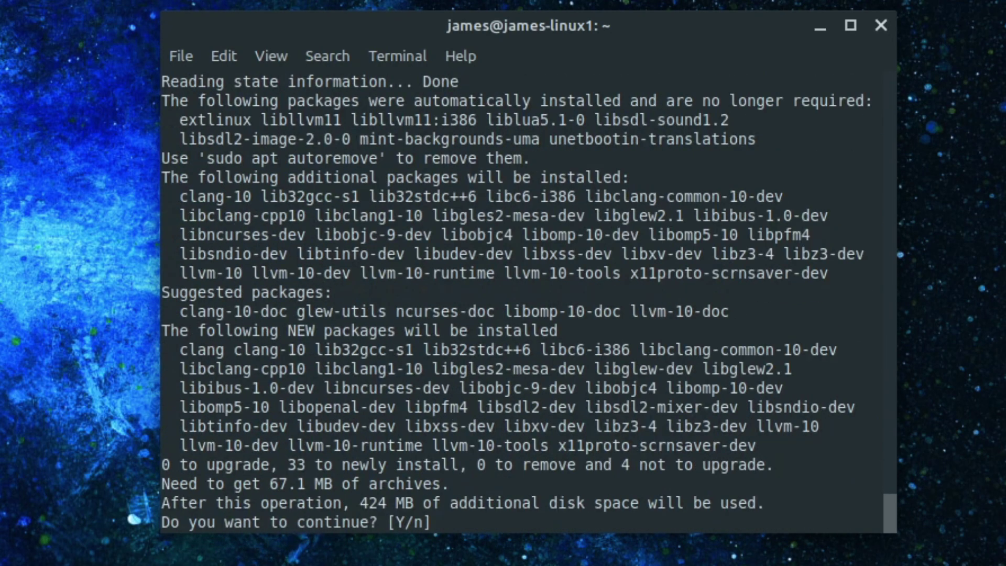
- Confirm installing the 64-bit Linux packages, including clang, libsdl2-dev, libsdl2-mixer-dev and libglew-dev, and clone shinyquagsire23/OpenJKDF2.git from GitHub
text(y)
key(Return)
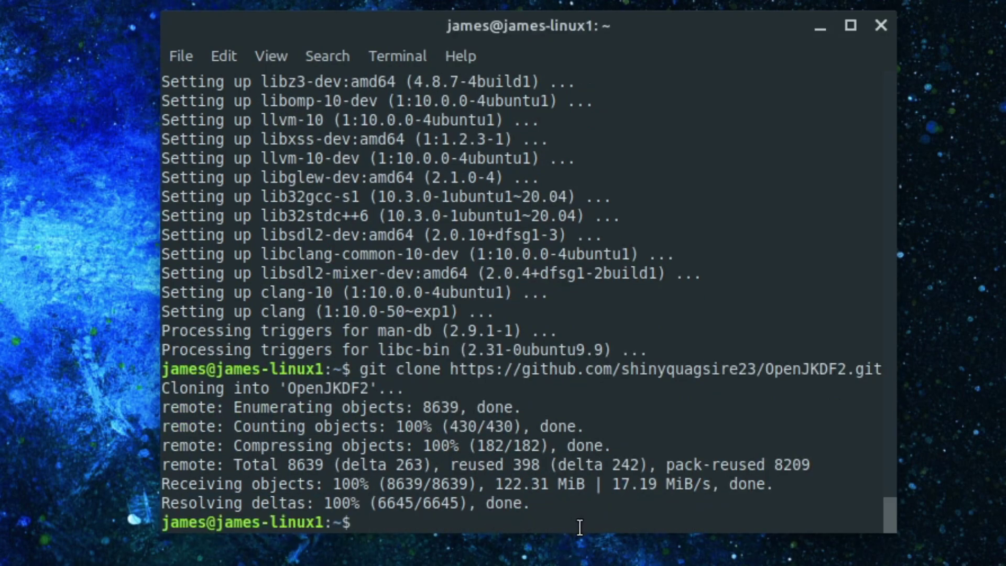
- Enter the cloned OpenJKDF2 folder and set the compiler variables to CC=clang and CXX=clang++
text(cd OpenJKDF2)
key(Return)
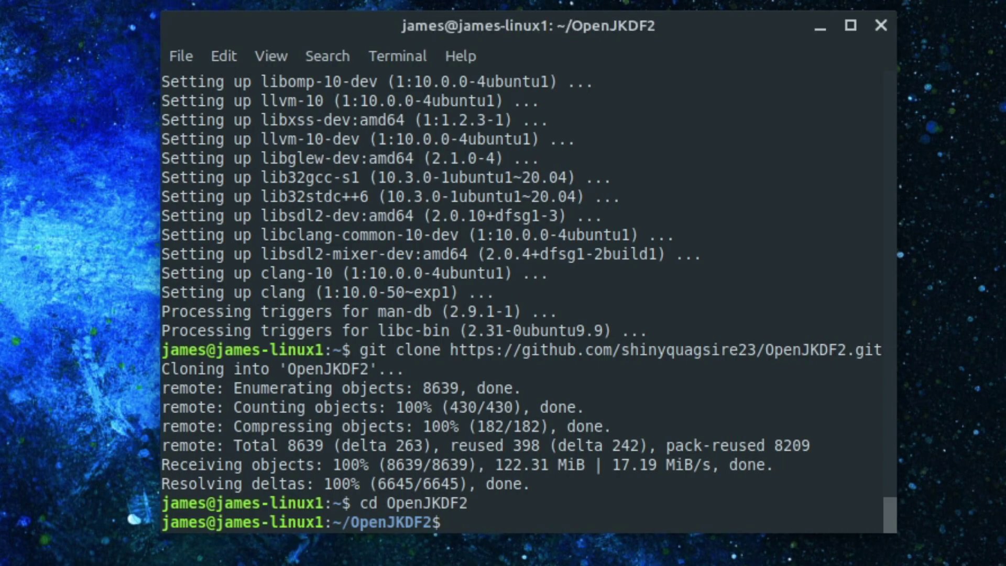
text(export CC=clang)
key(Return)
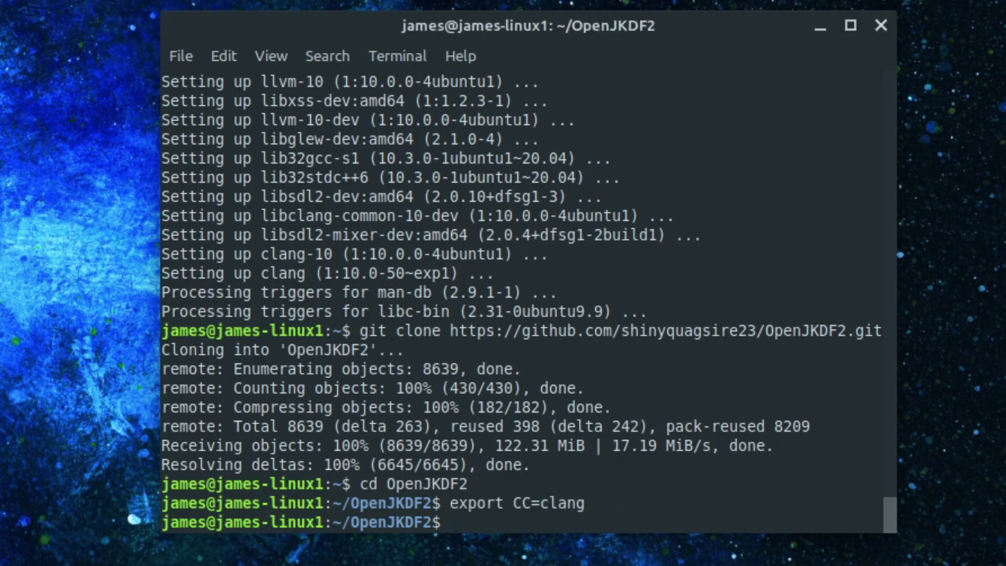
text(export CXX=clang++)
key(Return)
- Create a build folder inside OpenJKDF2 with mkdir -p and change into it
text(mkdir -p build)
key(Return)
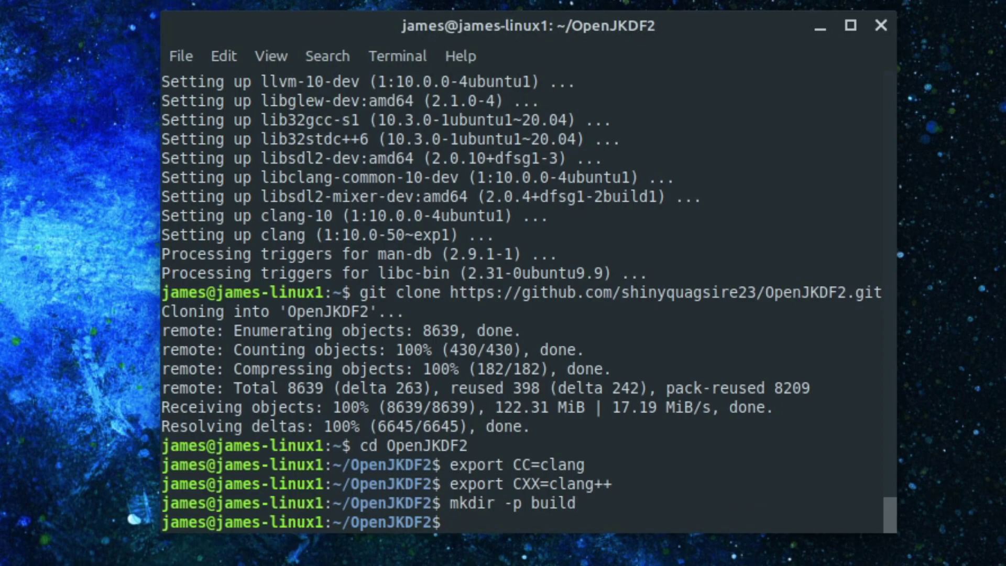
key(alt+Tab)
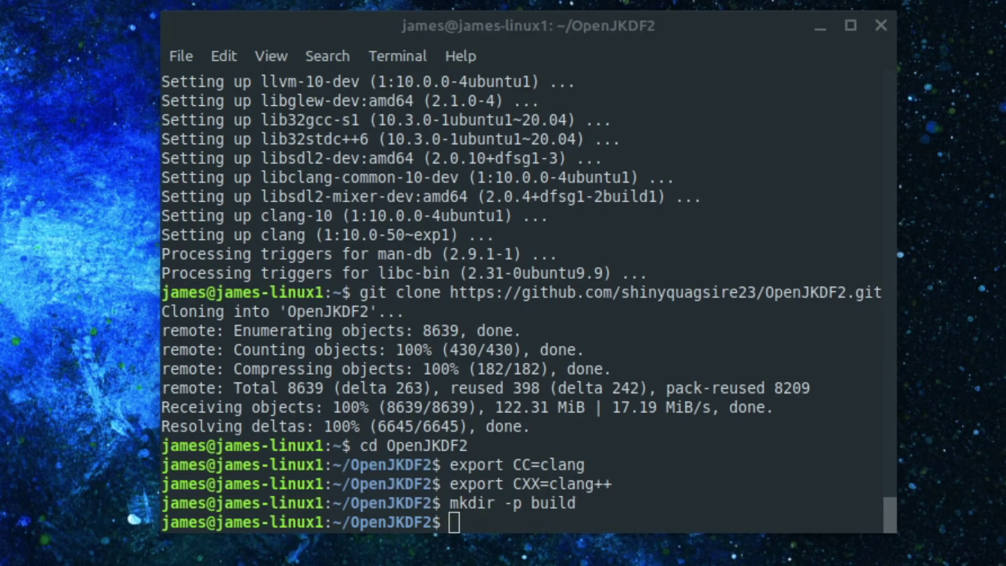
click(585, 530)
text(cd build)
key(Return)
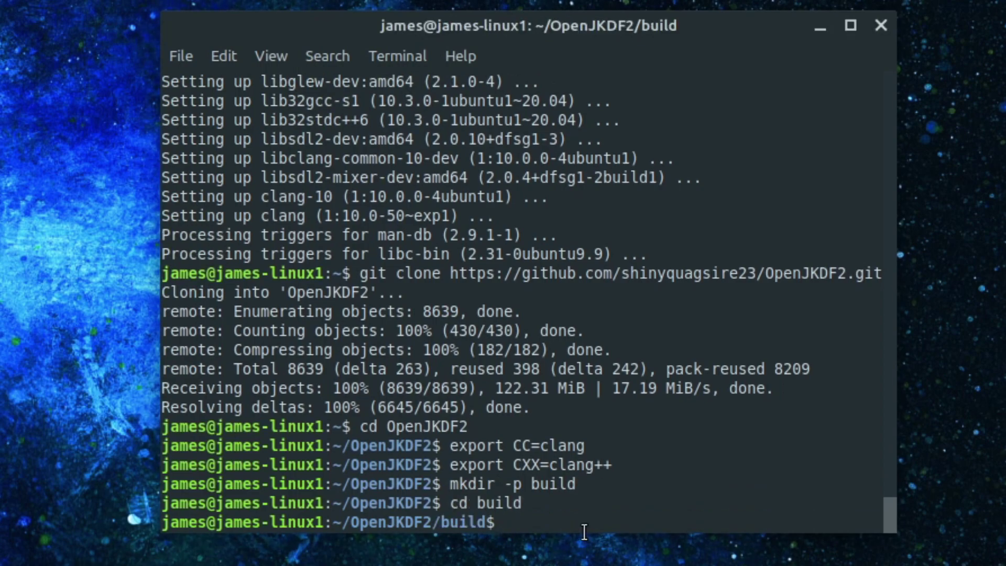